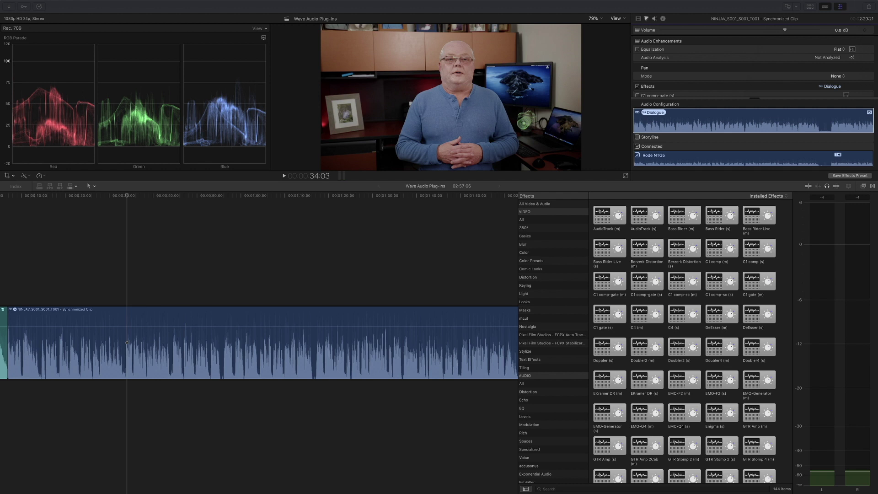
- Apply the AudioTrack (s) effect to the synchronized dialogue clip and compare its waveform with the L1 limiter disabled and re-enabled
drag(583, 2, 494, 286)
click(645, 223)
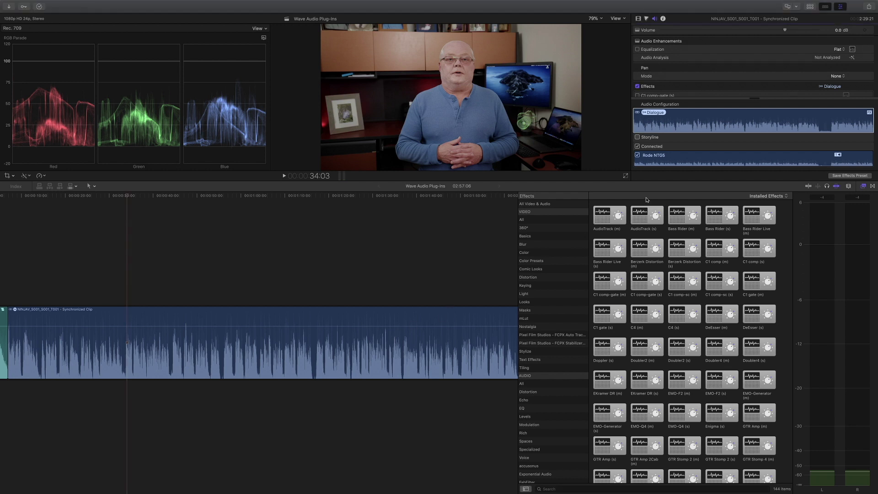
click(648, 214)
drag(647, 213, 408, 328)
scroll(744, 84, down, 5)
scroll(744, 83, down, 2)
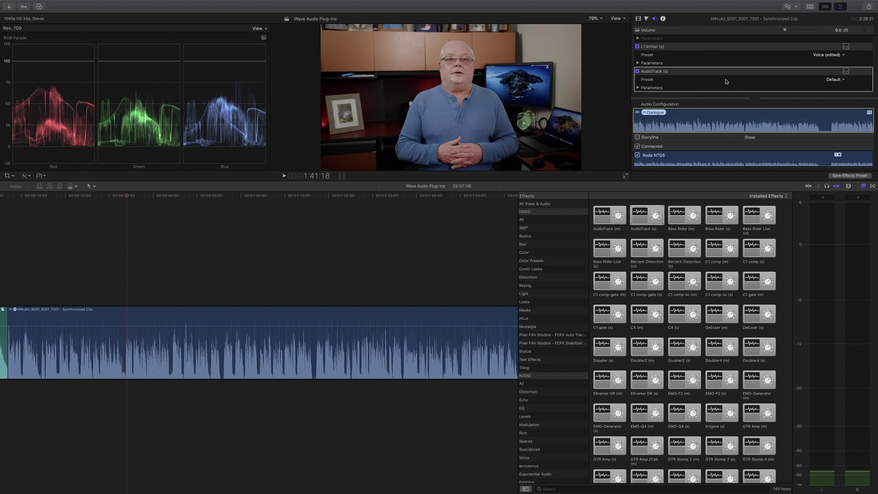
click(637, 46)
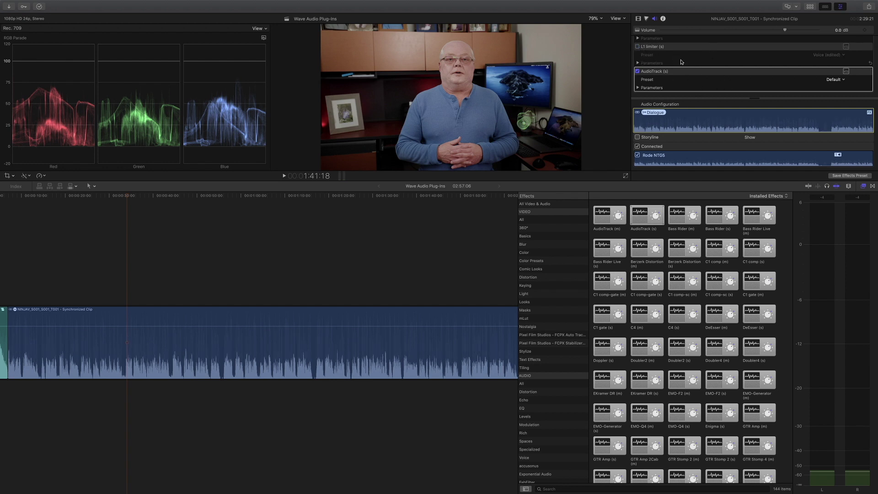
click(638, 47)
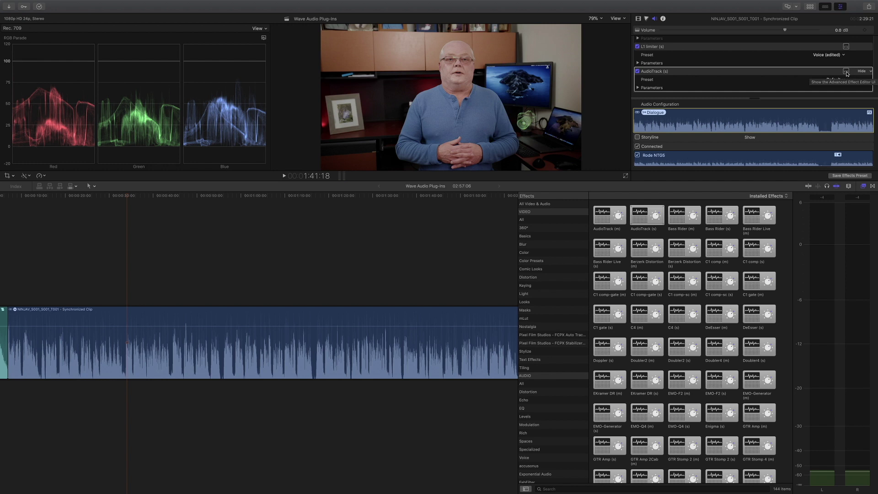
- Open the AudioTrack effect's advanced editor over the viewer and play the clip with the Default preset
click(846, 73)
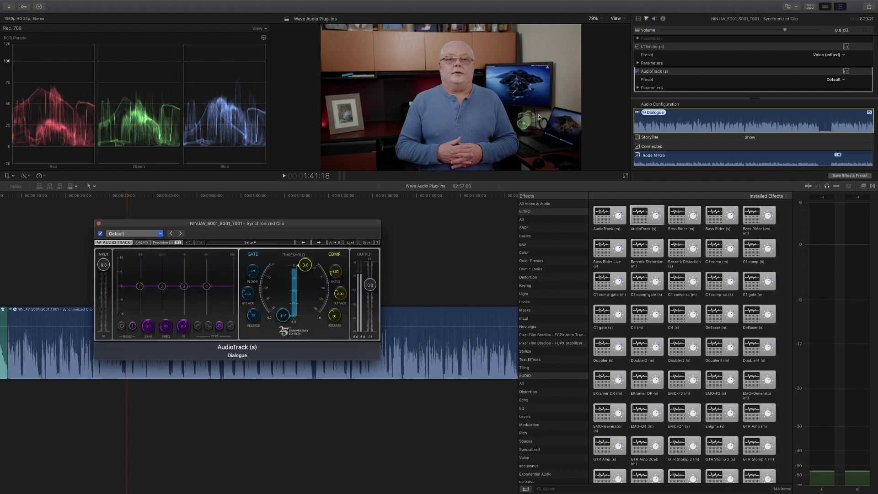
key(super+w)
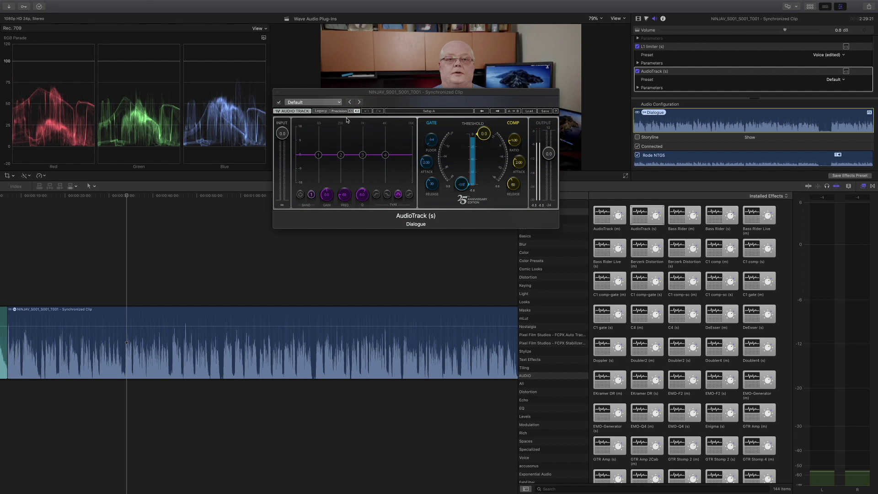
click(327, 105)
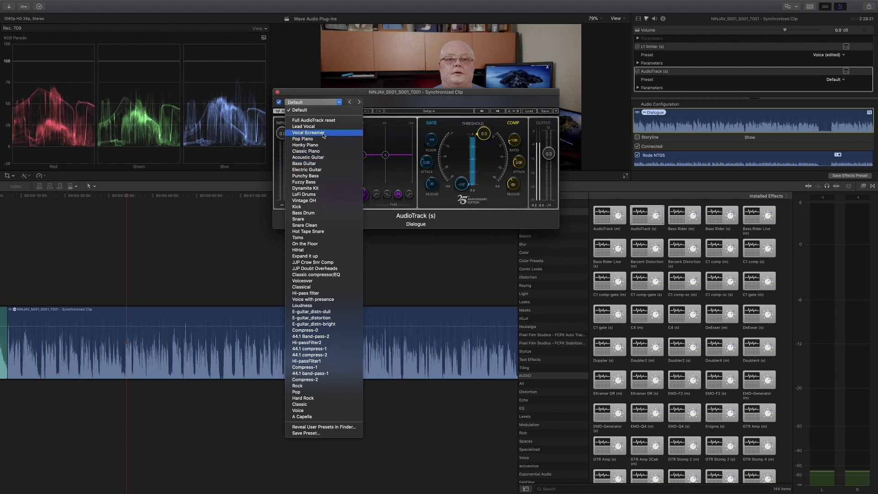
click(176, 261)
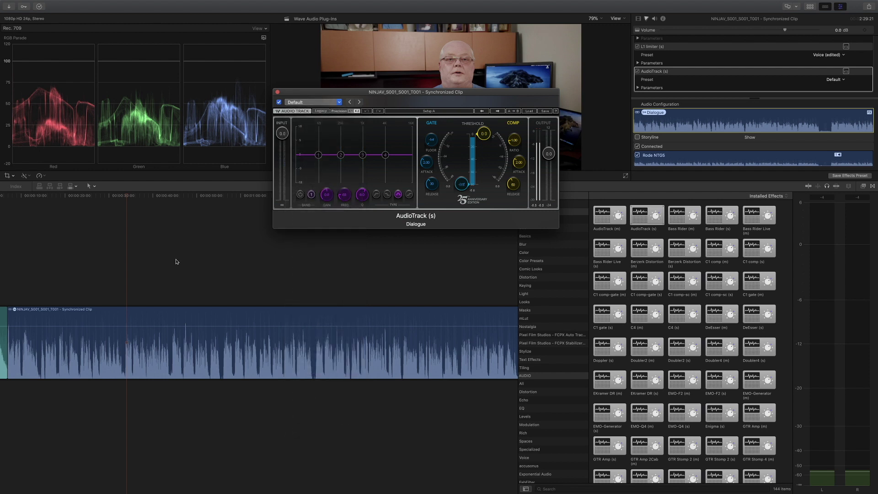
key(space)
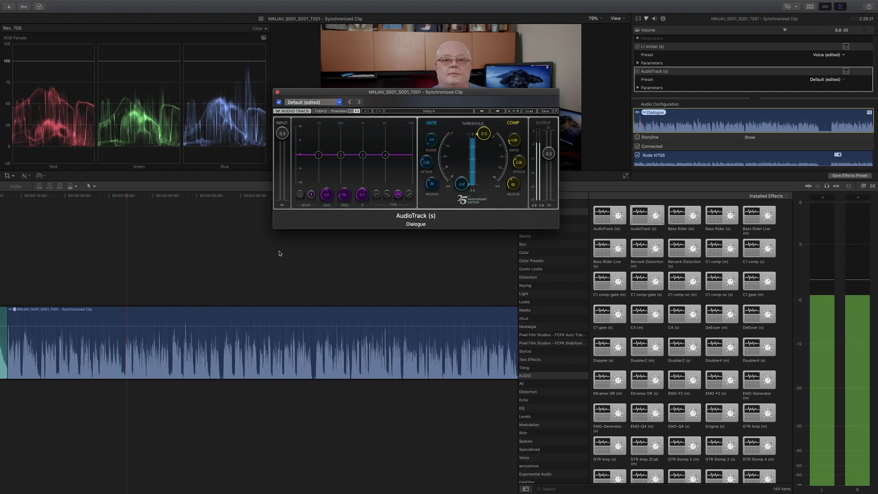
key(space)
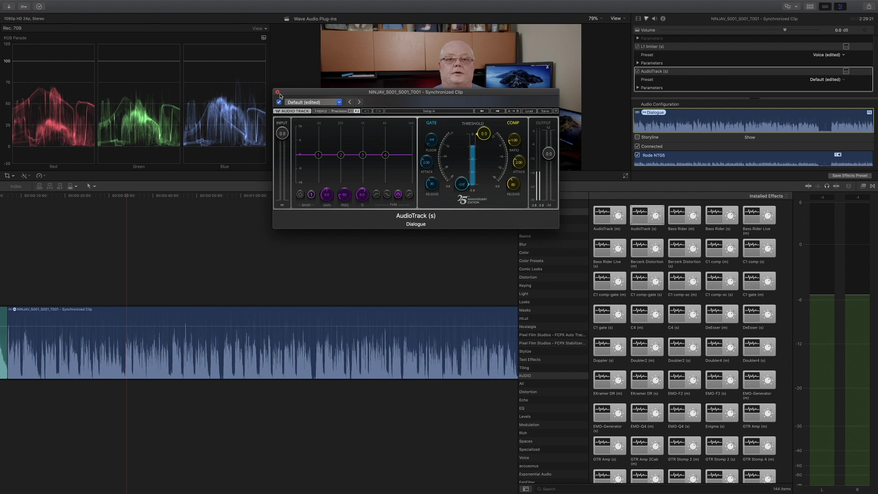
- Try the Voice preset in AudioTrack and compare the clip's sound and waveform with the effect disabled and re-enabled
click(299, 102)
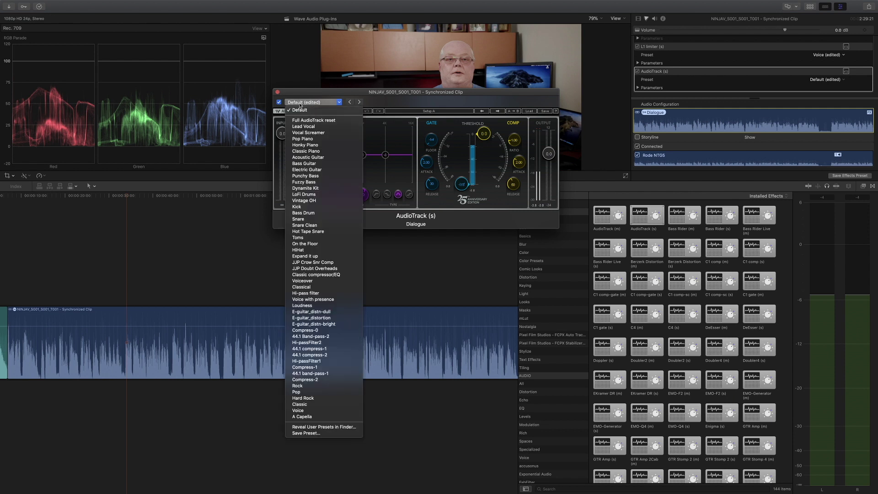
click(299, 411)
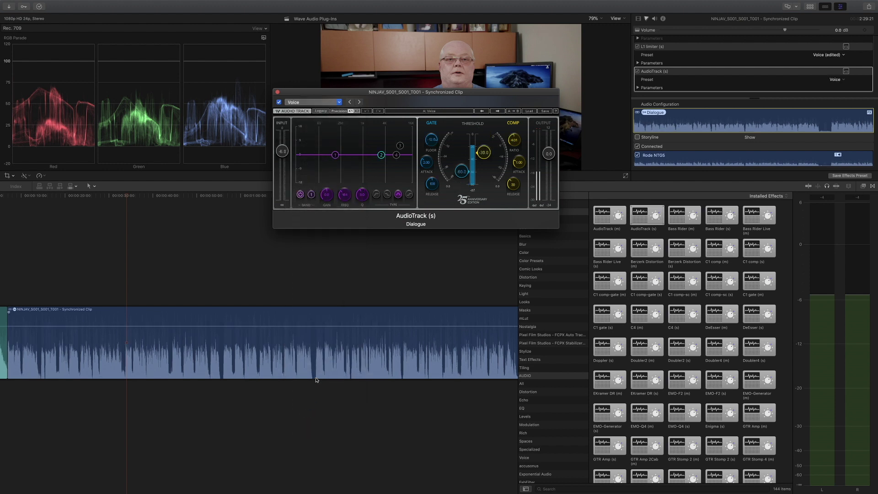
key(space)
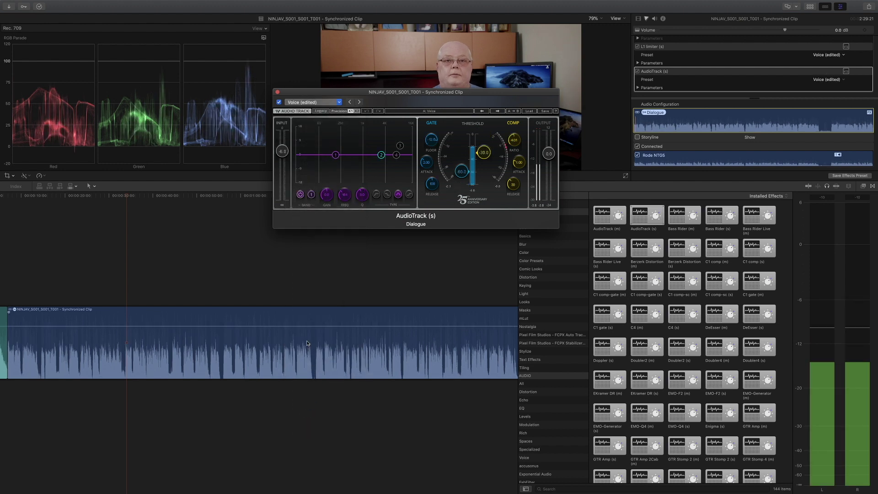
click(513, 123)
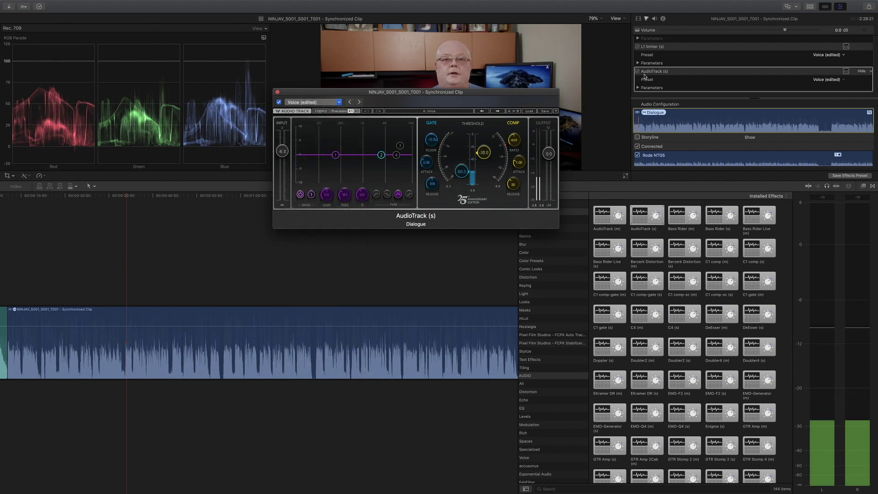
click(639, 71)
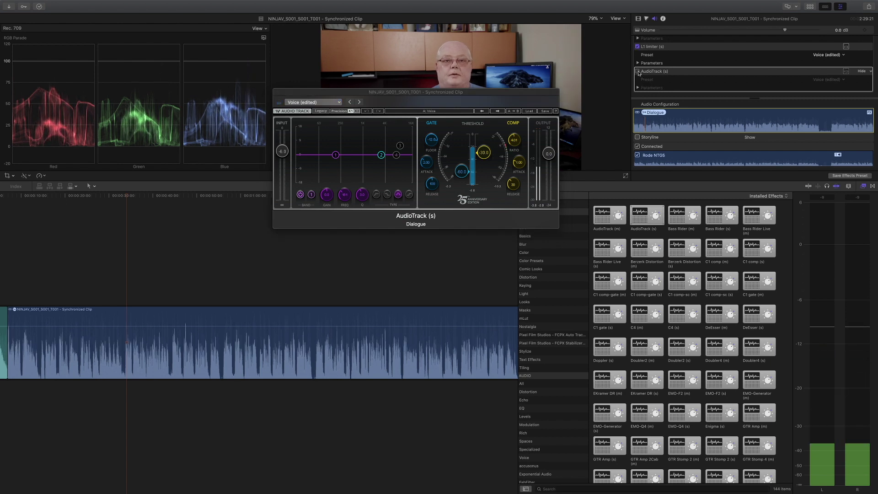
click(638, 71)
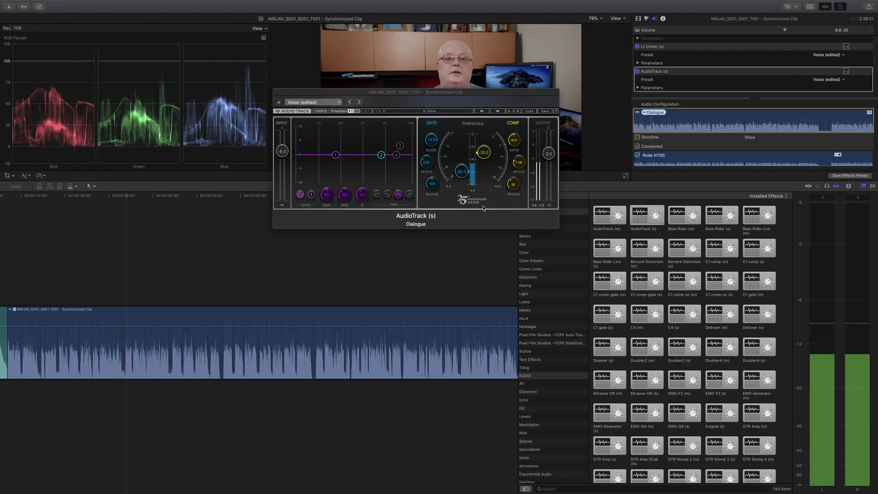
key(space)
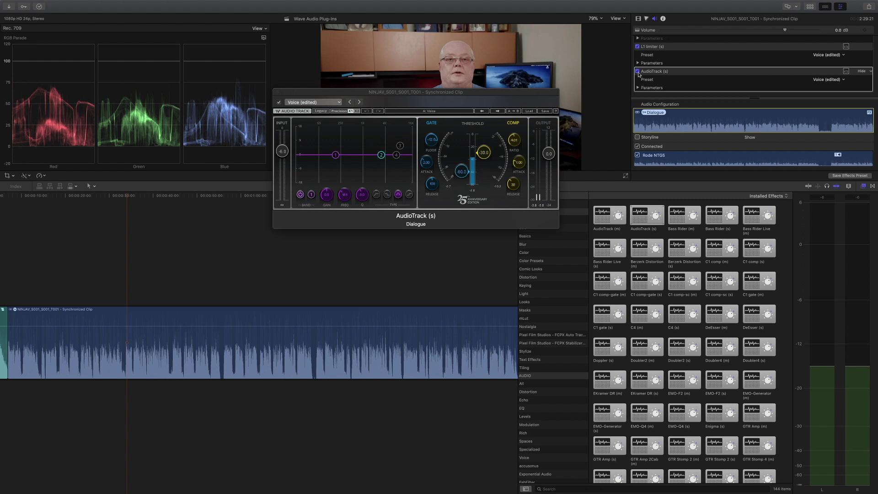
click(638, 72)
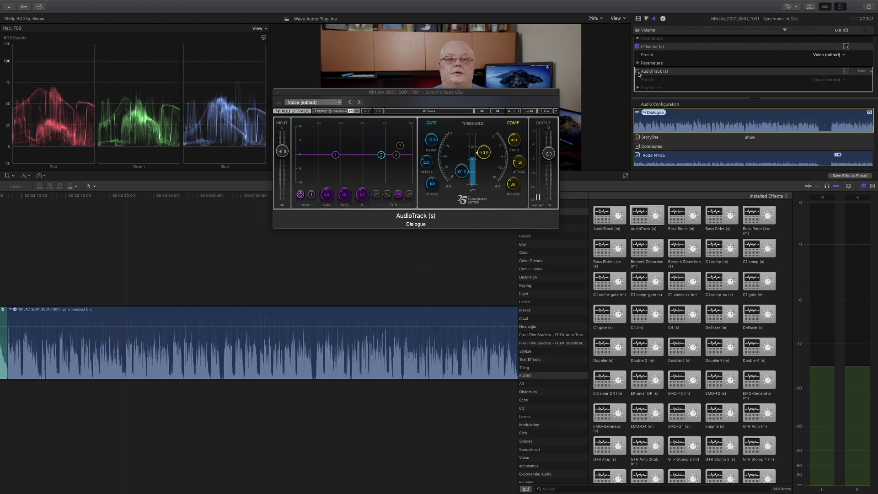
click(638, 71)
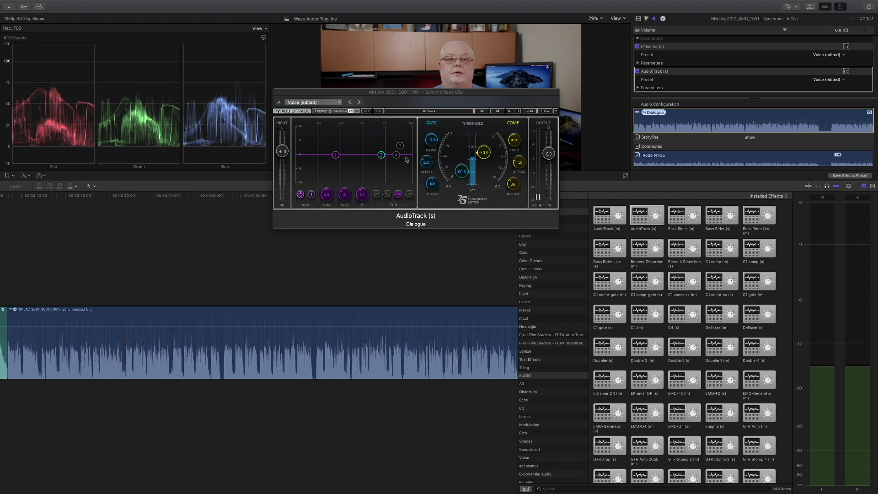
- Load the Voiceover preset in AudioTrack and compare playback with the effect disabled and re-enabled
click(336, 103)
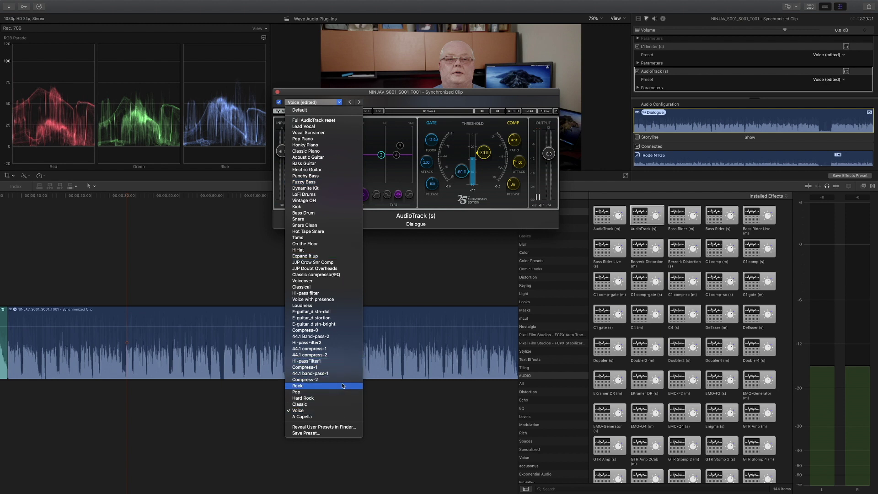
click(334, 281)
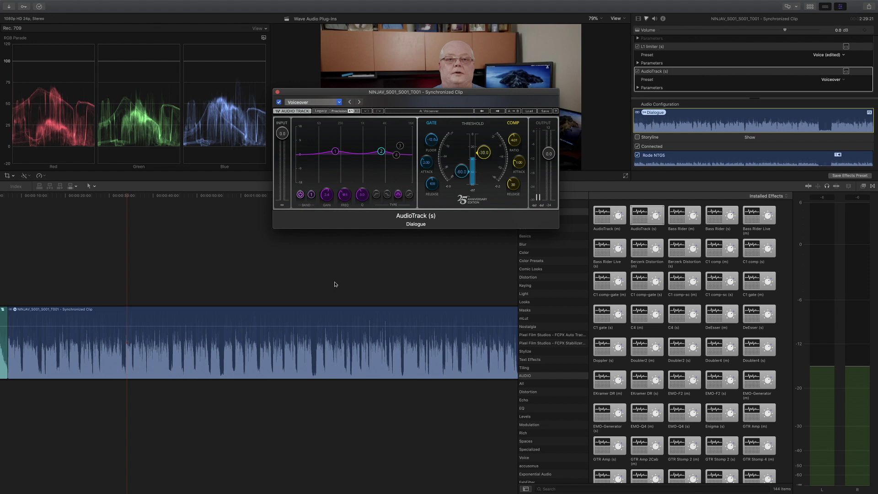
key(space)
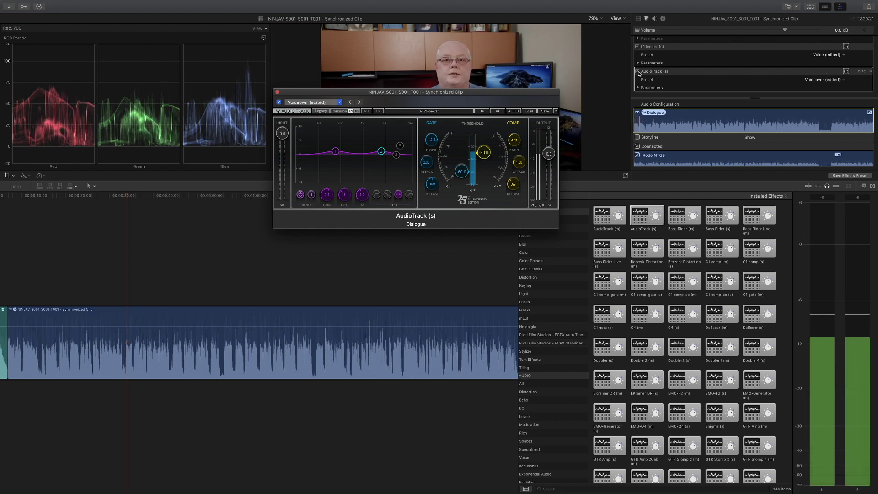
click(637, 71)
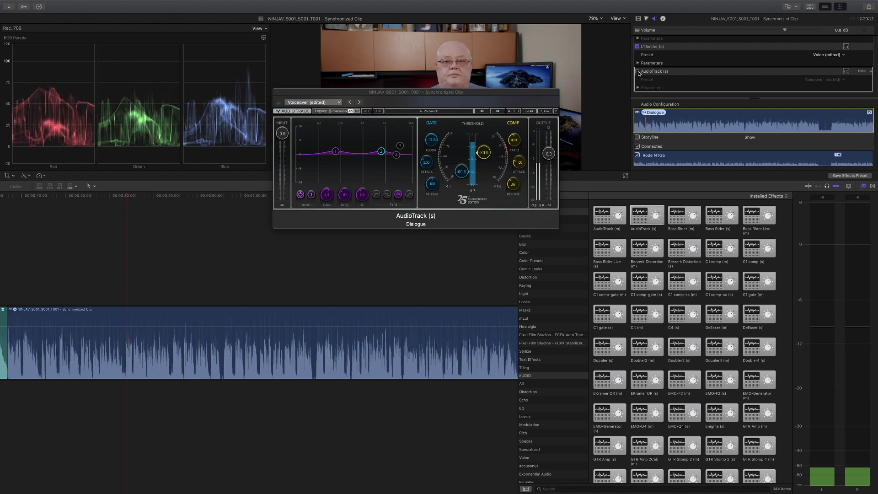
click(637, 72)
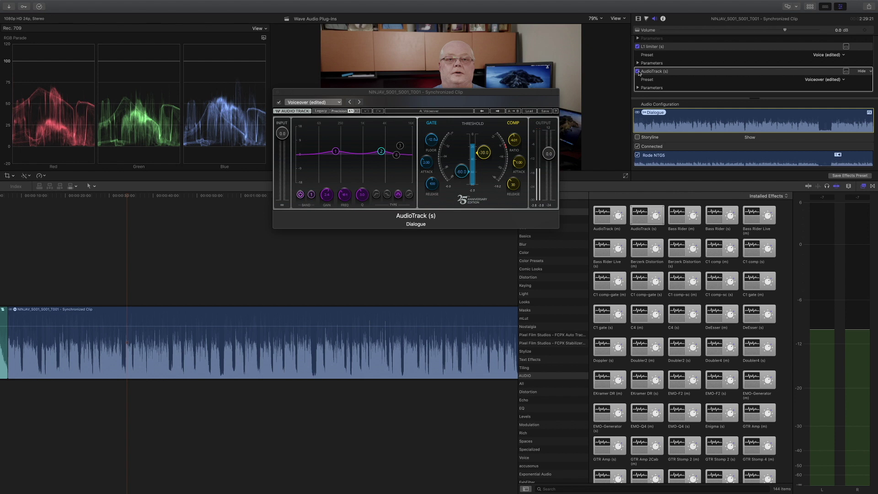
- Open the L1 limiter's advanced editor over the viewer and compare playback with the limiter disabled and re-enabled
double_click(657, 47)
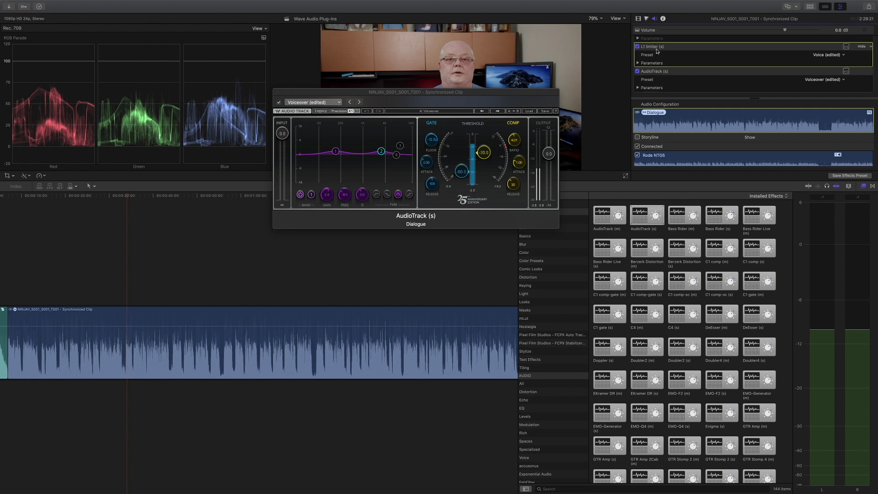
drag(214, 225, 446, 131)
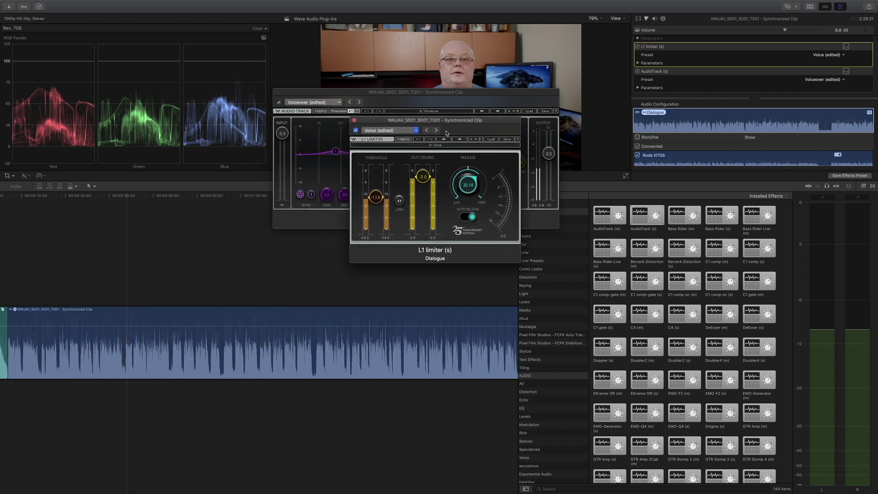
click(376, 132)
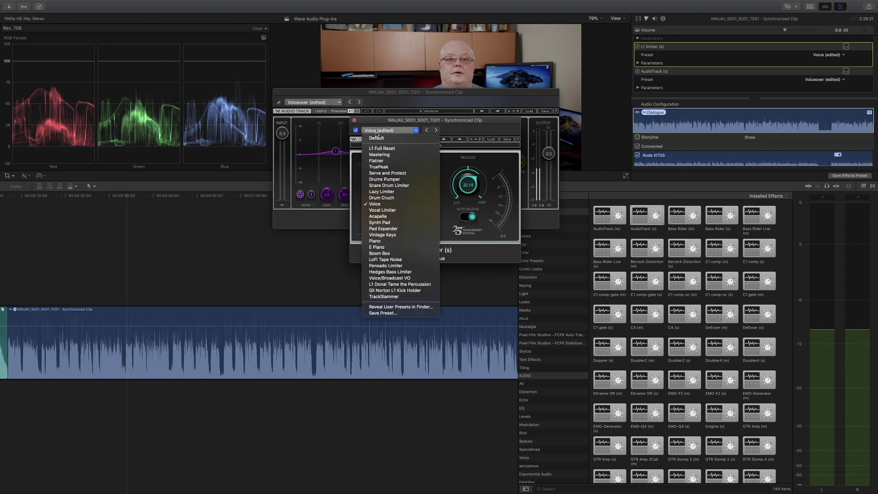
click(499, 124)
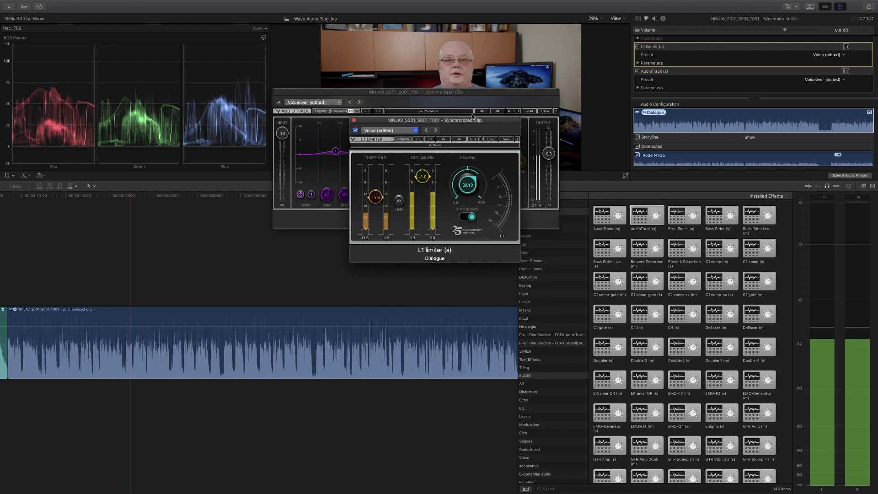
drag(459, 128, 417, 103)
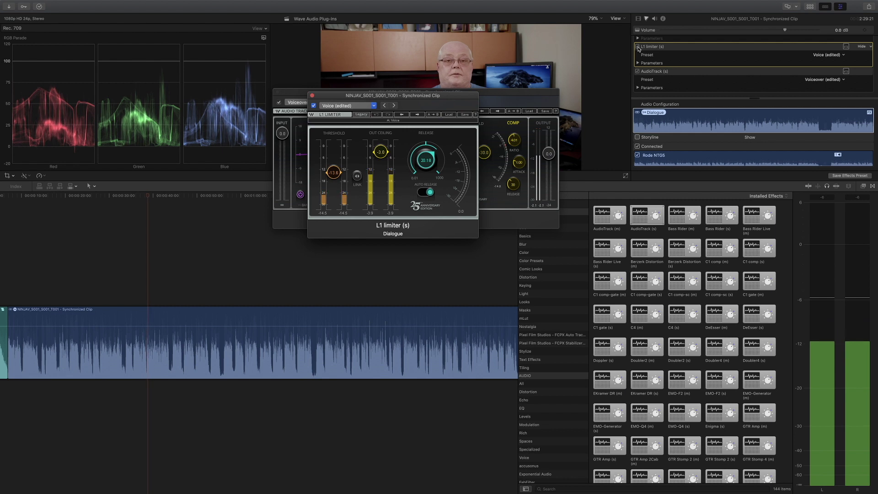
click(638, 46)
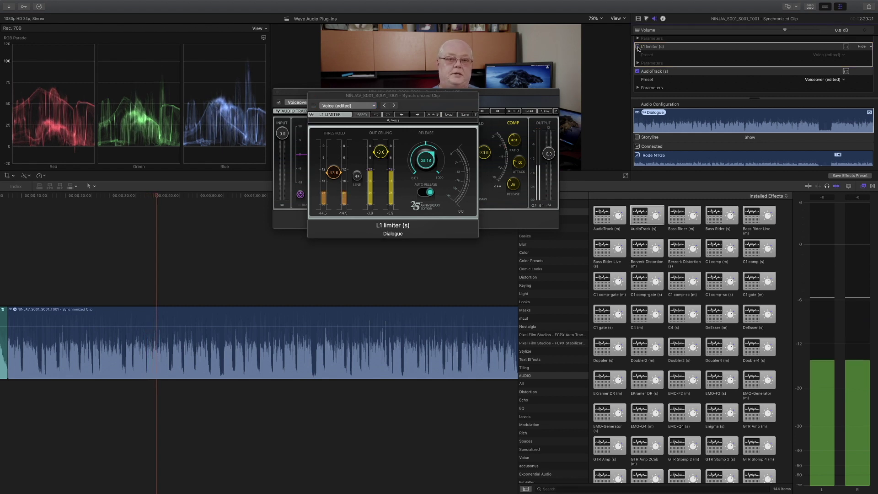
click(638, 47)
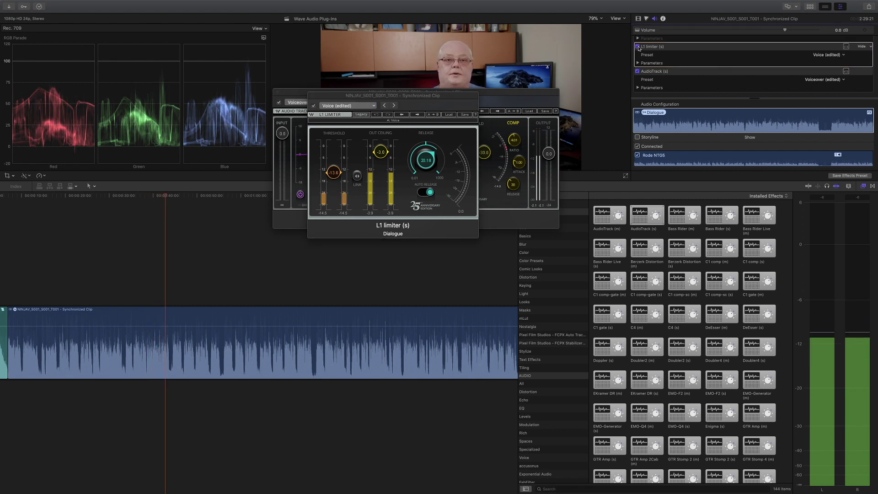
- Load the Mastering preset in the L1 limiter and compare playback with the limiter disabled and re-enabled
click(370, 108)
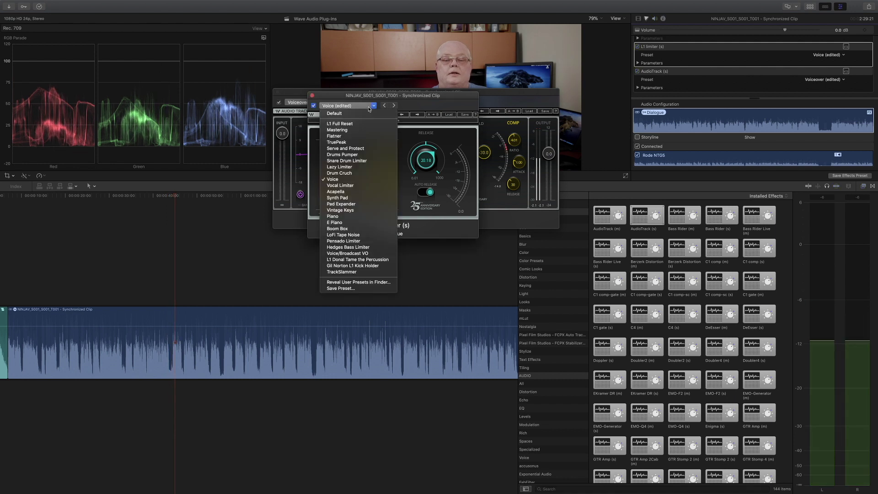
click(351, 131)
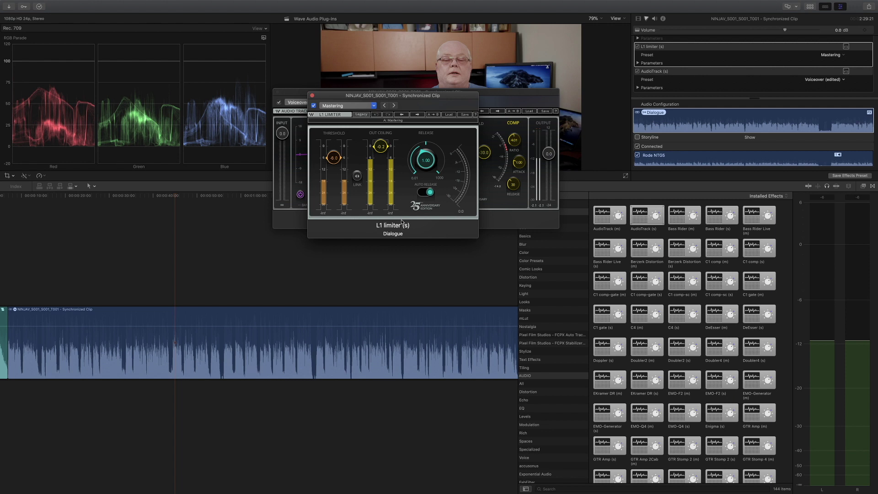
key(space)
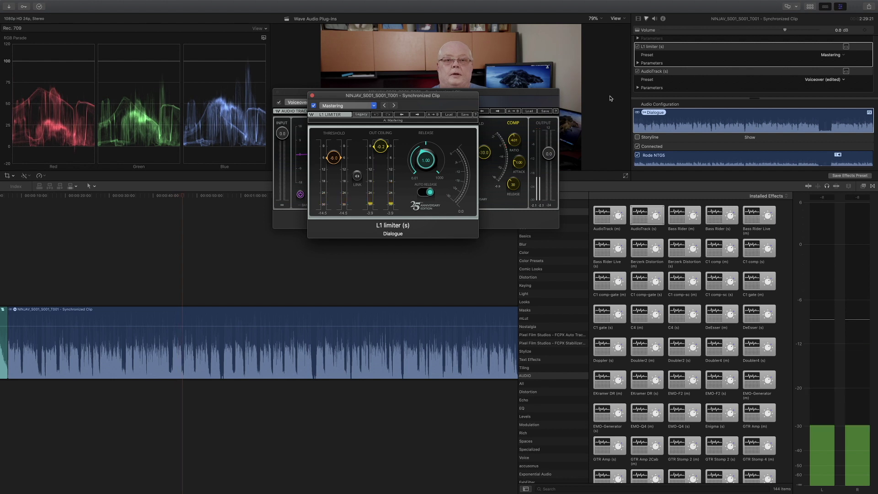
click(314, 106)
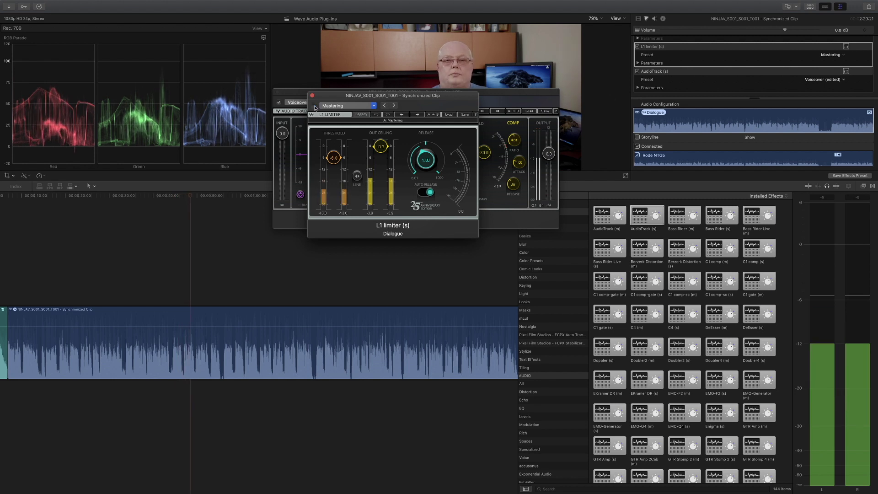
click(314, 106)
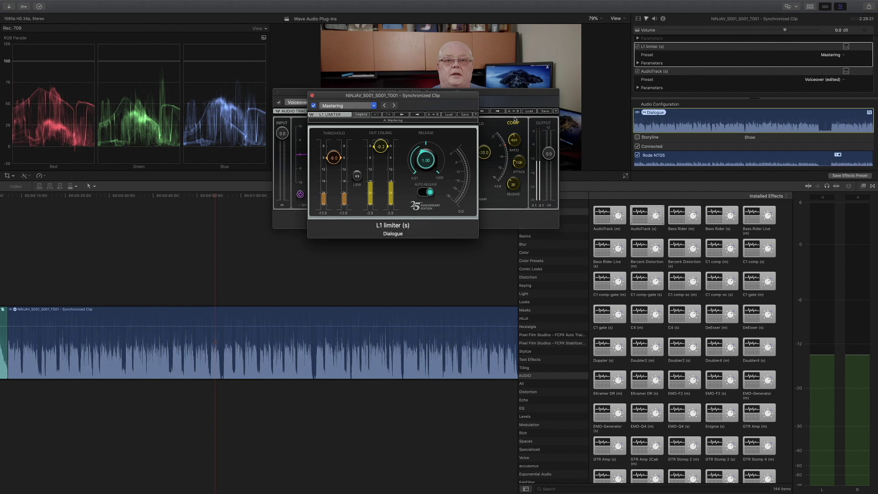
- Disable the L1 limiter and AudioTrack effects and close both of their editors
click(314, 106)
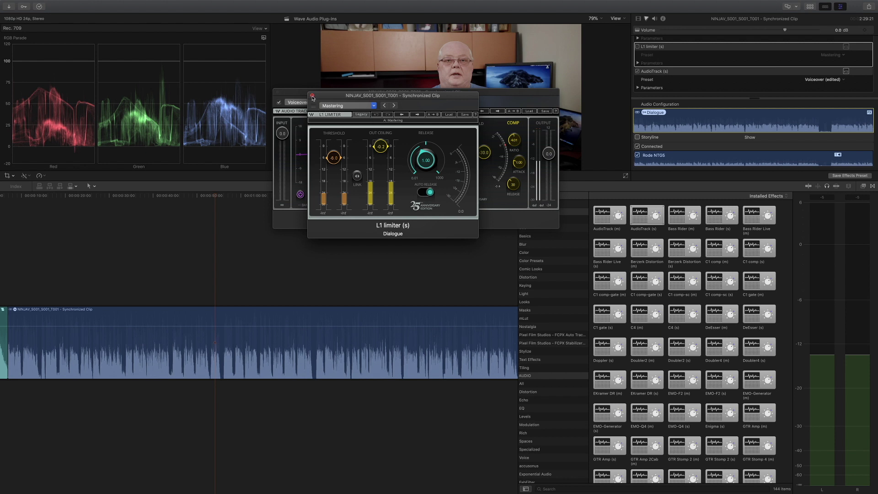
click(312, 96)
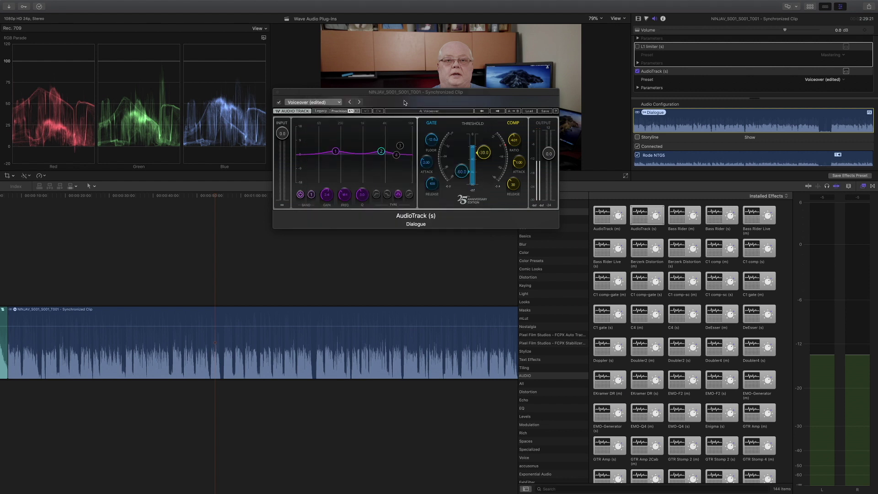
click(279, 102)
click(276, 92)
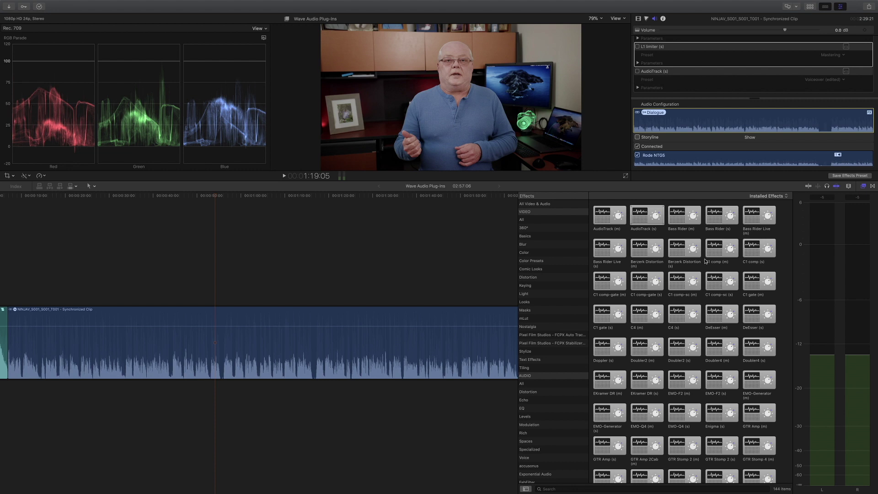
- Add the Bass Rider (s) effect to the dialogue clip and load its Clean and Dynamic preset in the editor placed over the viewer
drag(722, 215, 402, 333)
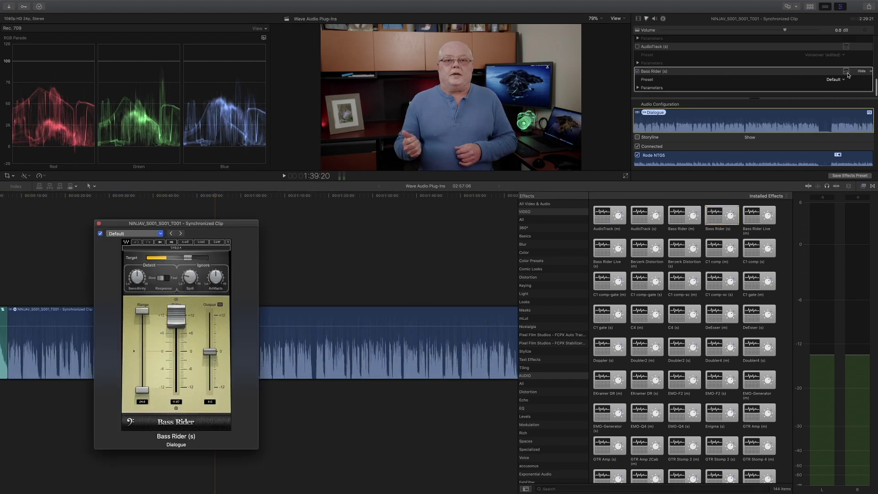
drag(172, 226, 408, 64)
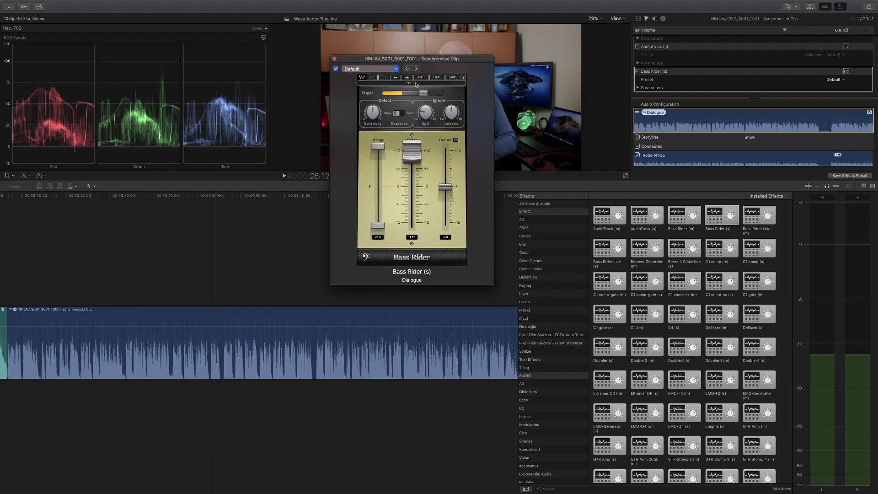
click(366, 71)
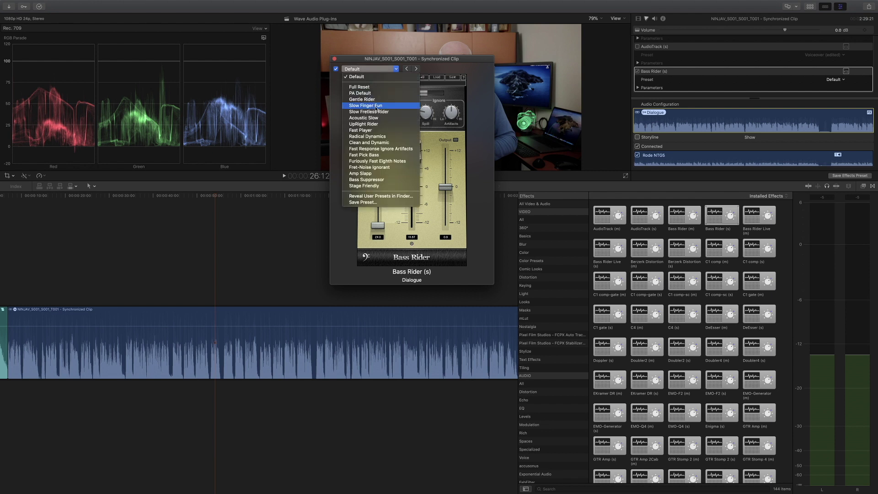
click(384, 143)
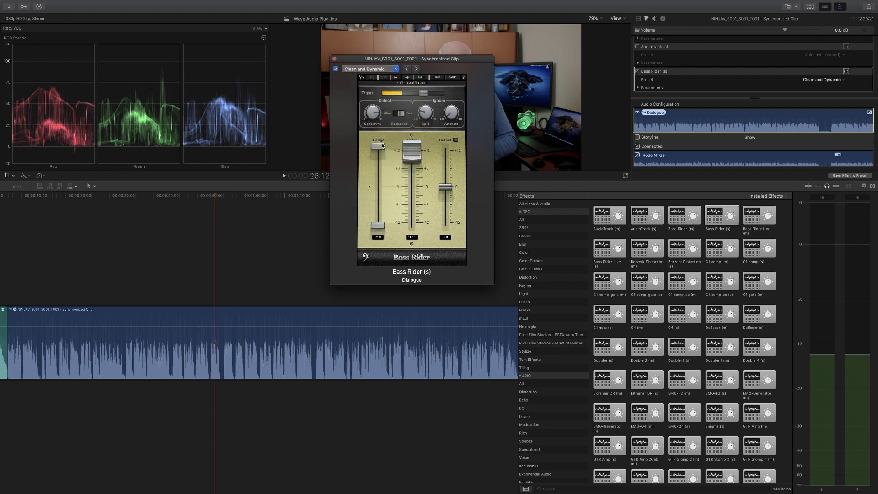
- Play the clip with Bass Rider enabled, compare it with the effect disabled and re-enabled, and close the editor
key(space)
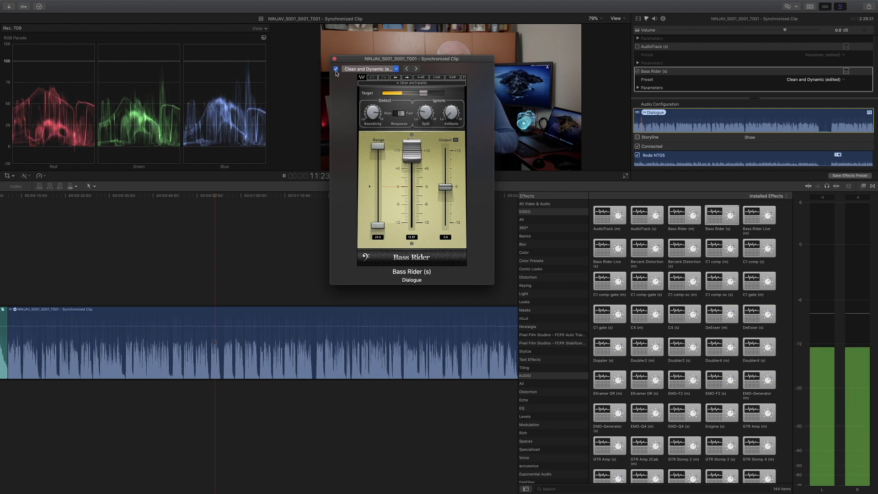
key(space)
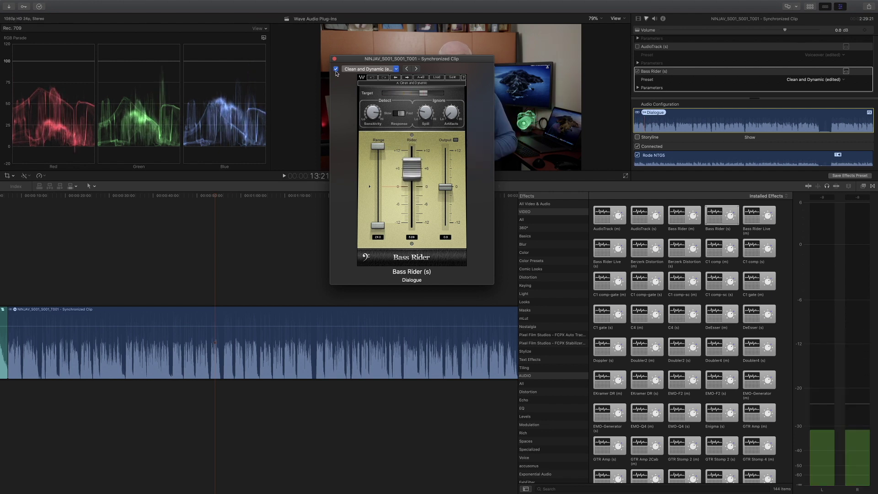
click(336, 69)
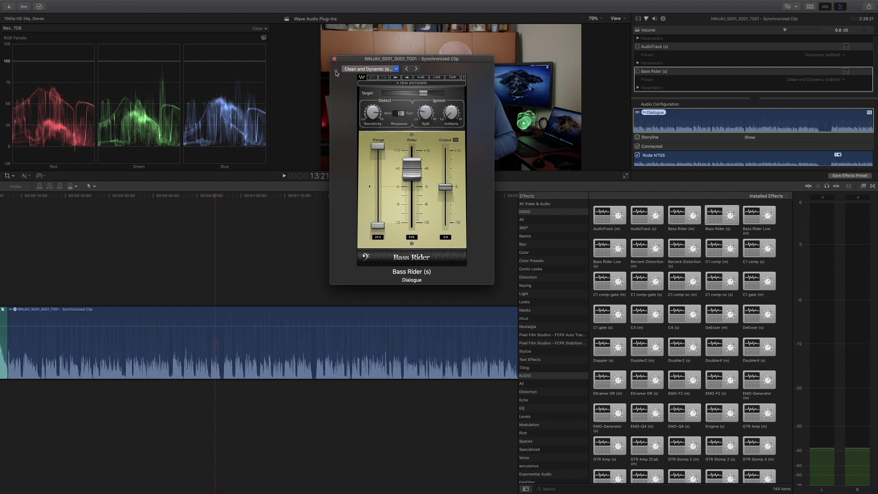
key(space)
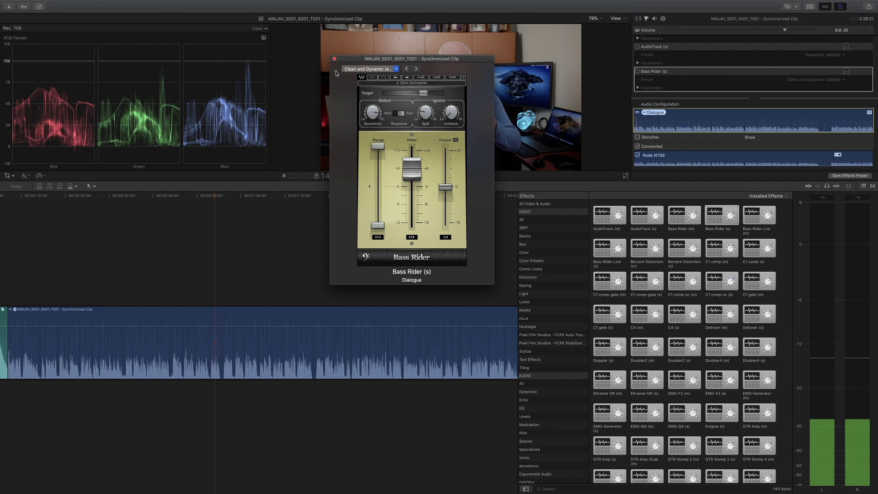
click(336, 69)
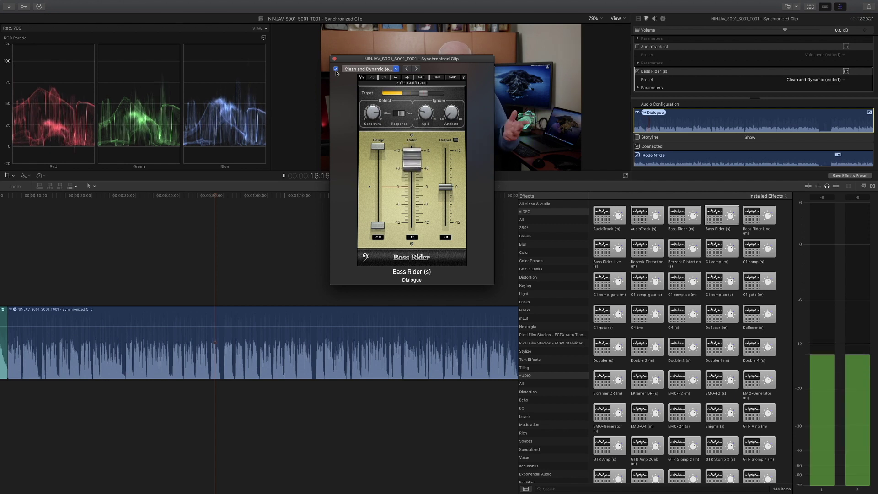
click(336, 70)
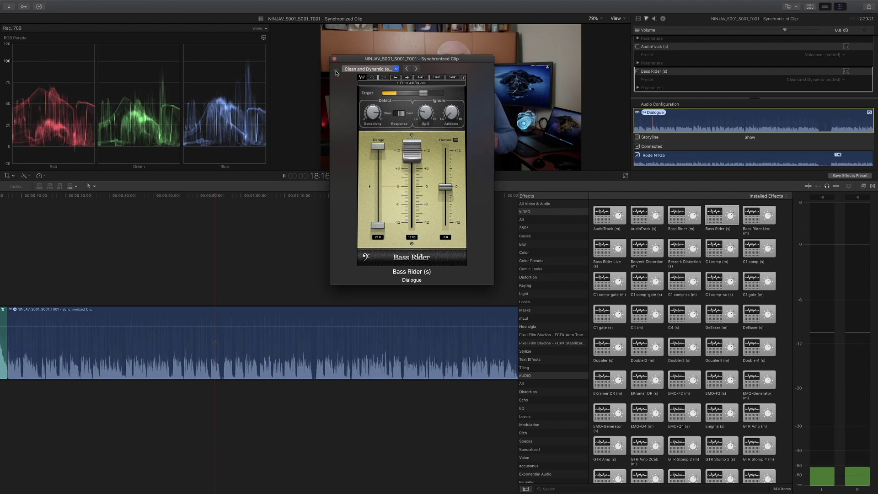
click(336, 70)
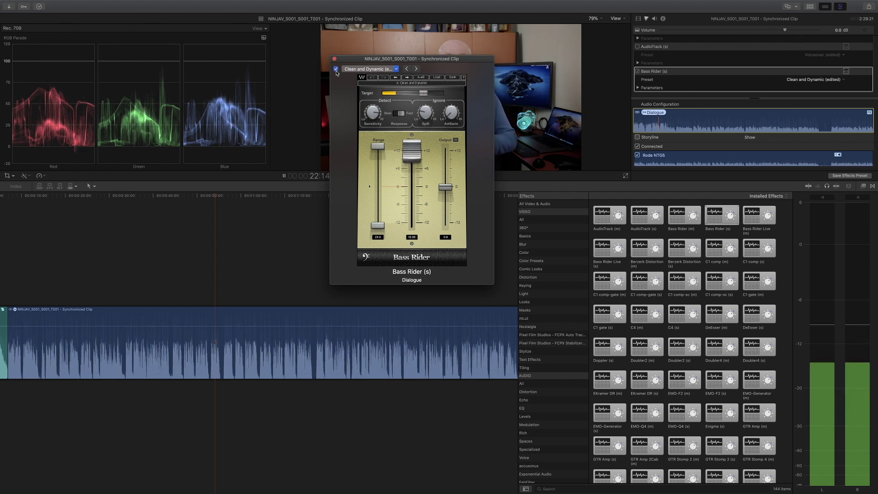
key(space)
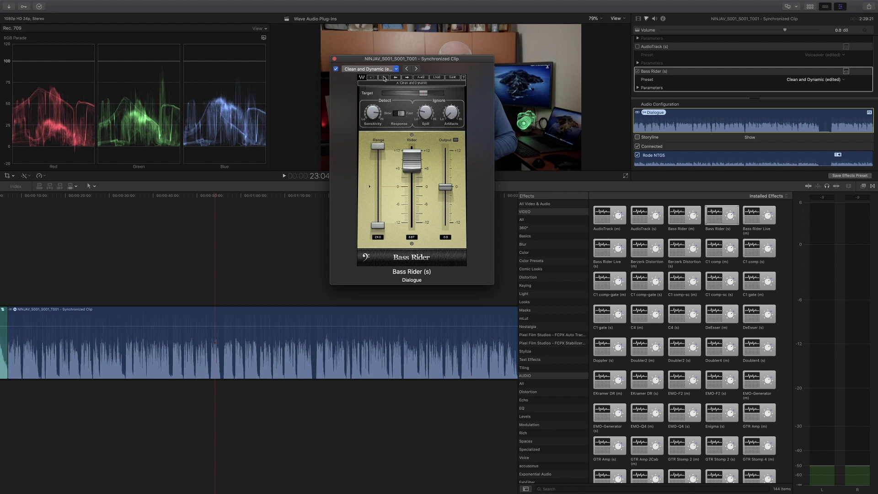
click(335, 59)
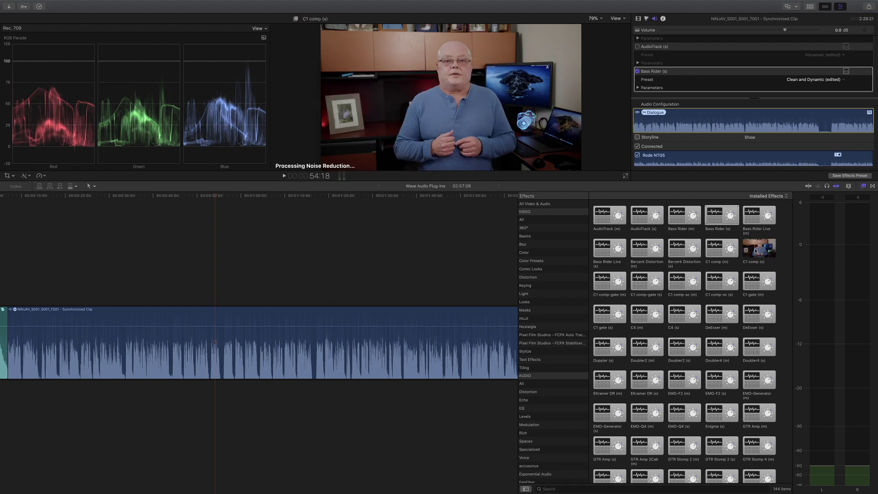
- Add the C1 comp (s) effect to the dialogue clip and disable Bass Rider
drag(756, 251, 373, 342)
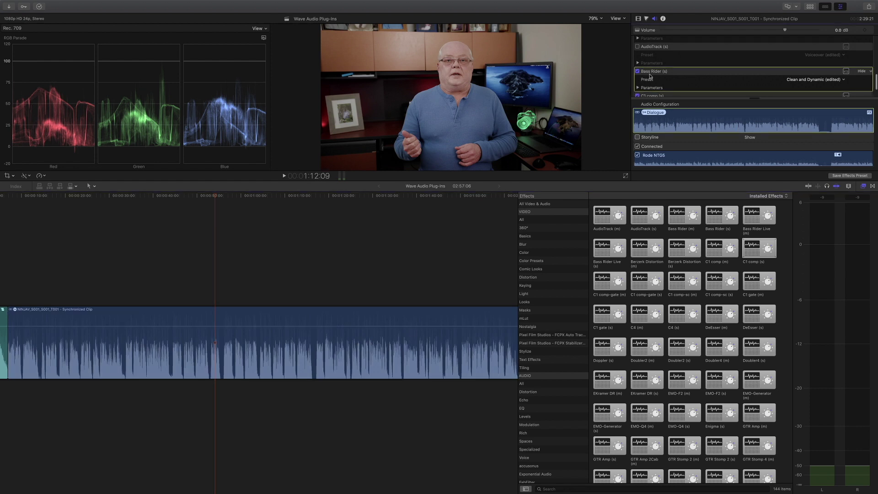
click(646, 71)
click(638, 71)
- Open the C1 comp effect's advanced editor and place it over the viewer
scroll(682, 77, down, 1)
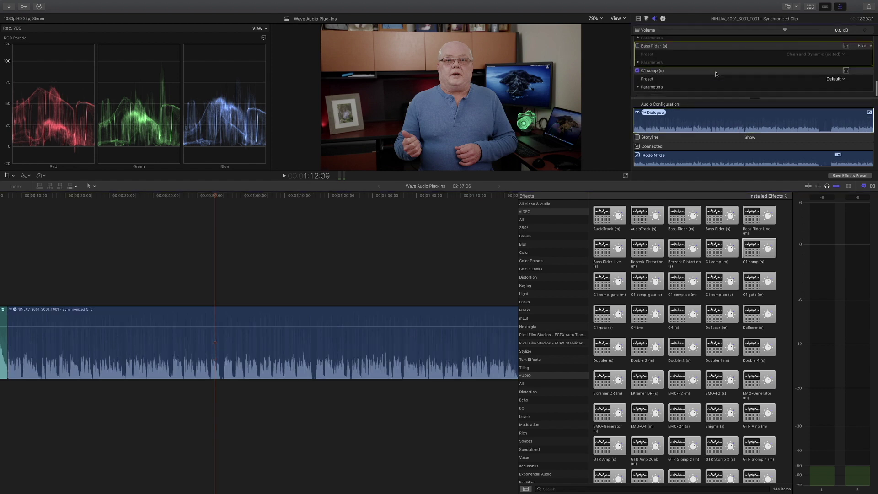
click(682, 79)
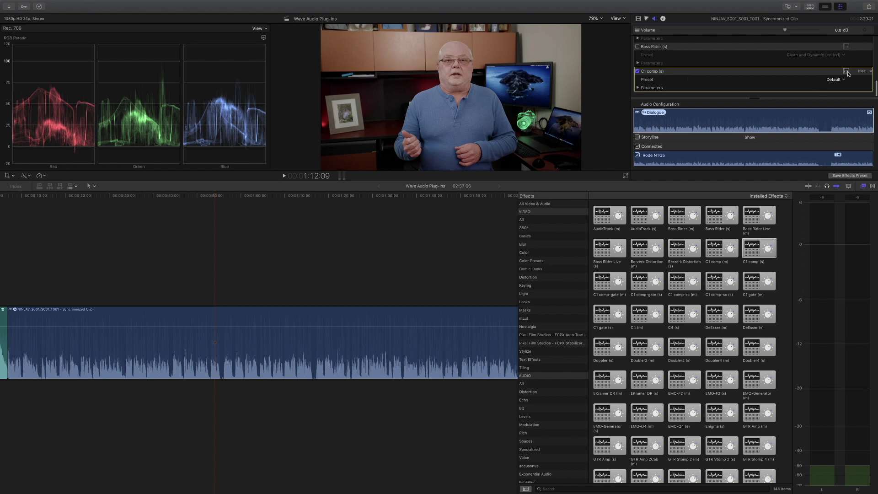
click(847, 72)
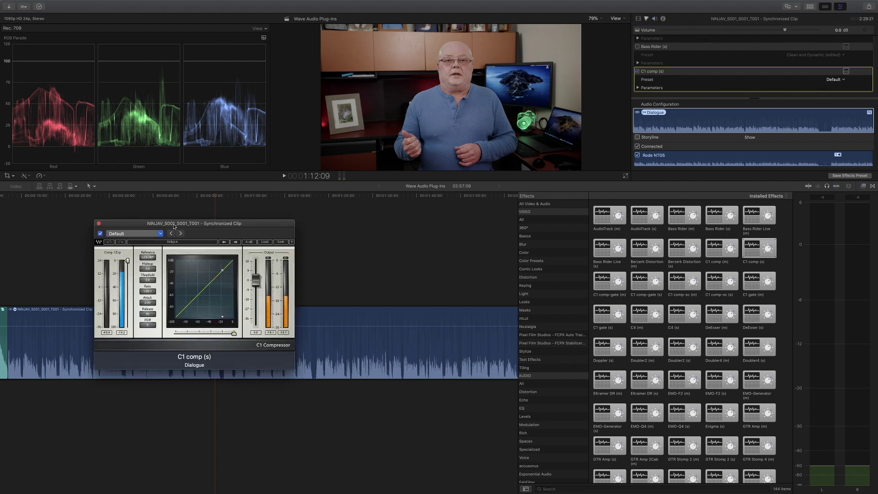
drag(176, 225, 477, 98)
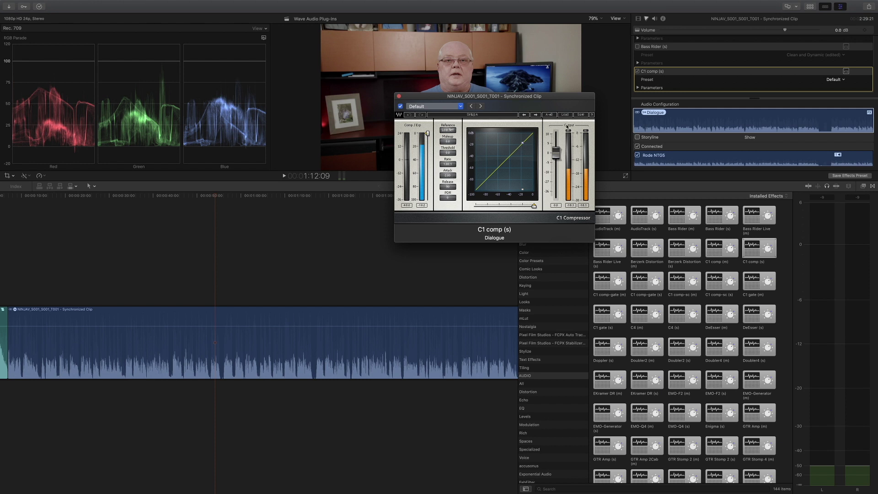
- Load the Speech compressor preset in C1 comp, compare playback with the effect disabled and re-enabled, and close the editor
click(423, 107)
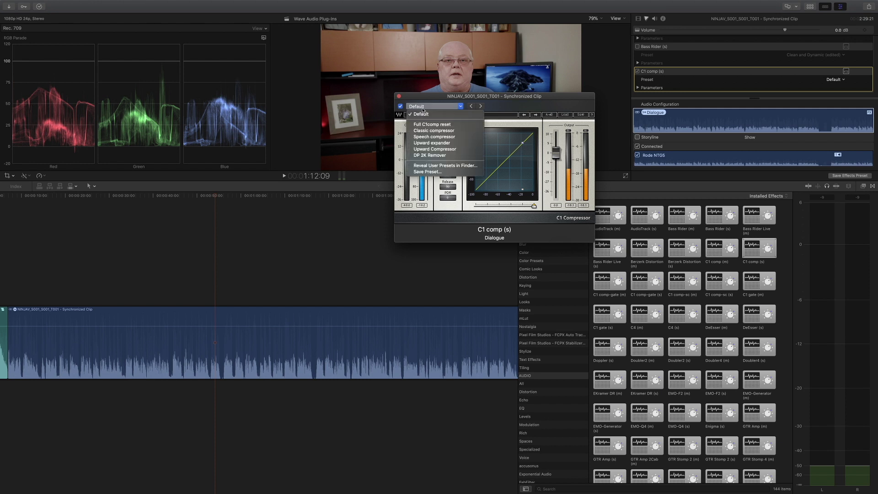
click(440, 137)
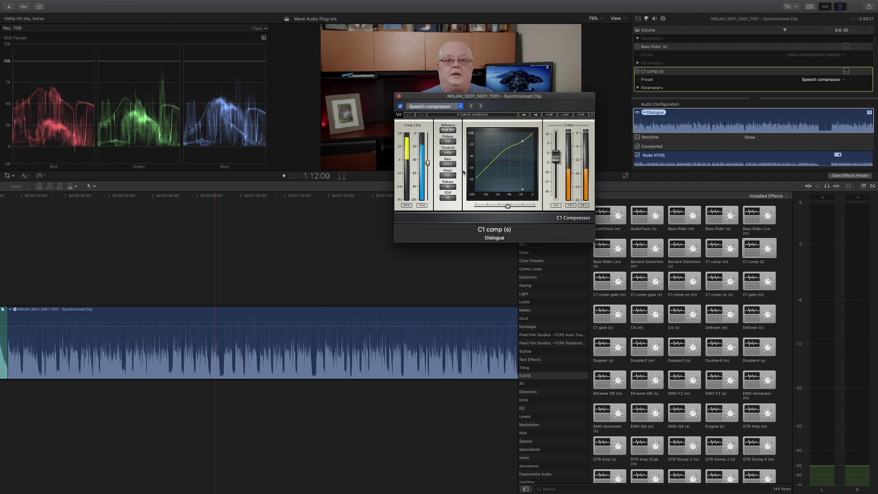
key(space)
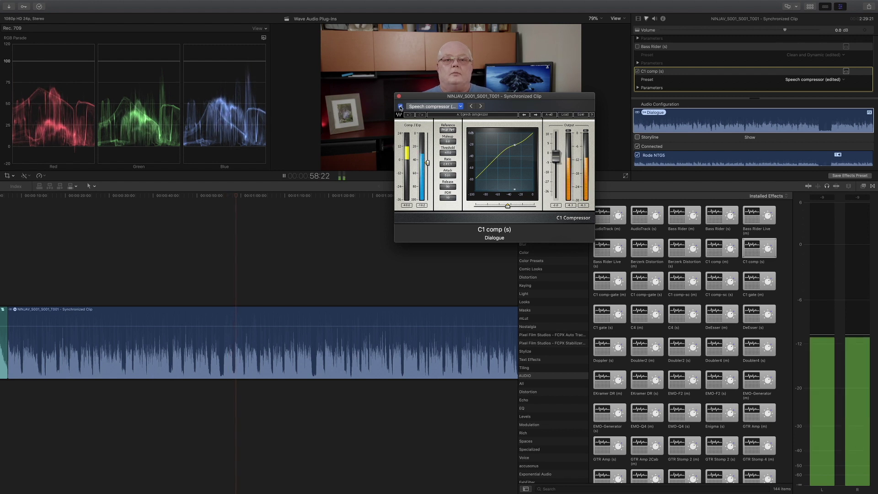
click(400, 107)
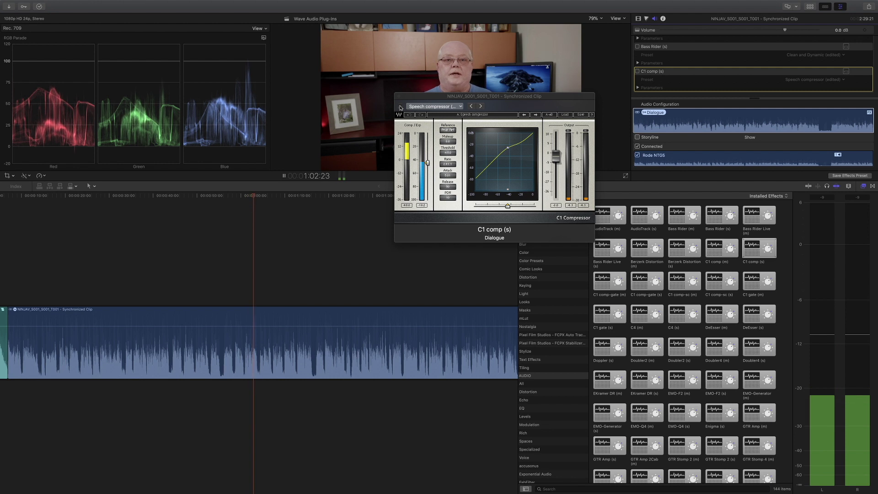
click(400, 107)
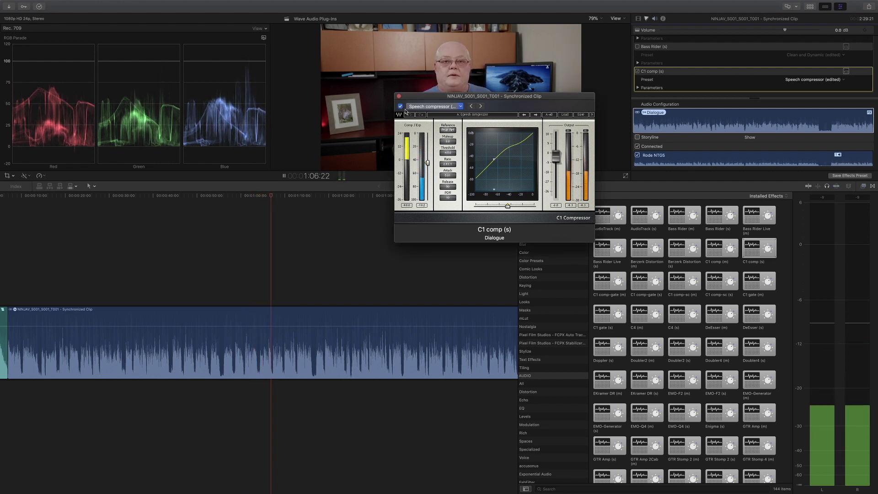
key(space)
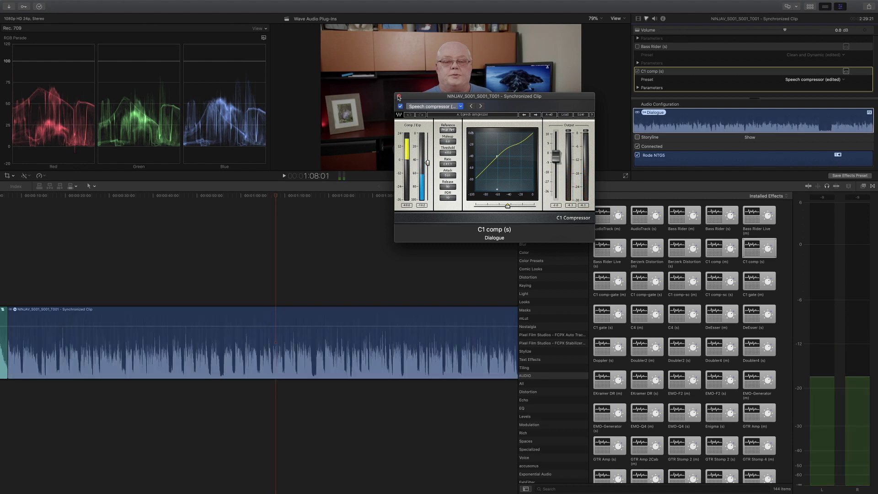
click(399, 97)
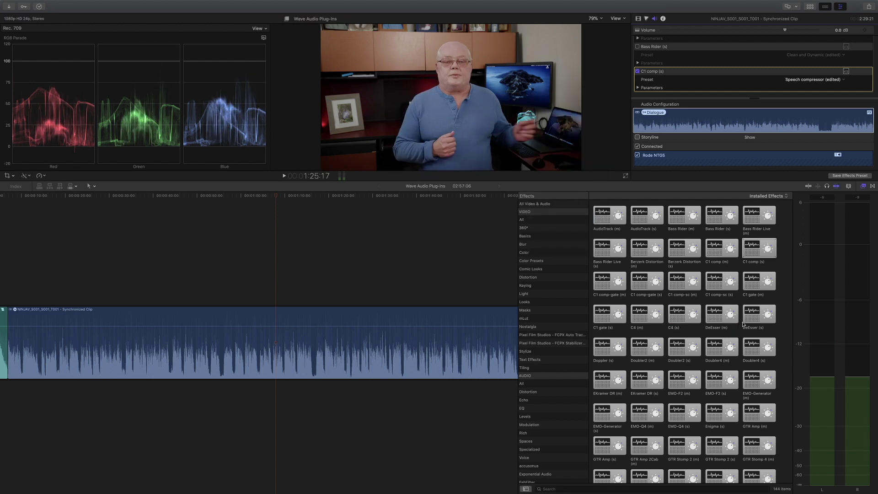
- Add the C4 (s) effect to the dialogue clip, then open its advanced editor and place it over the viewer
double_click(677, 333)
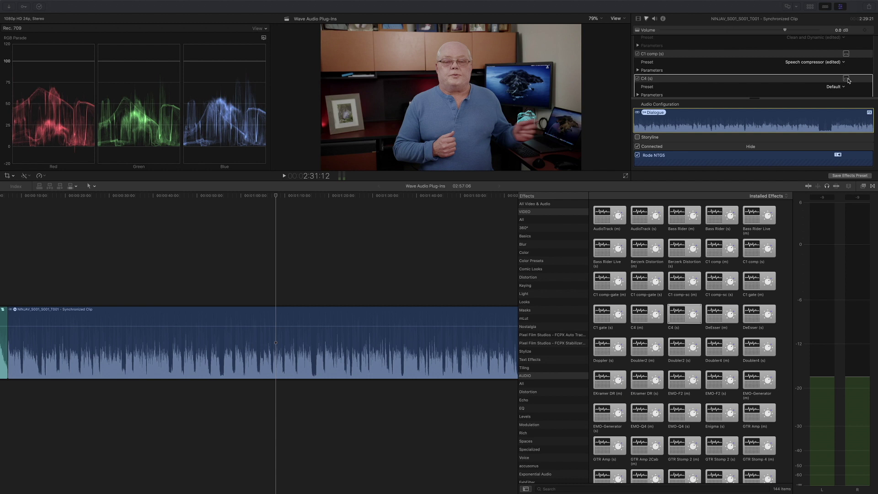
click(846, 79)
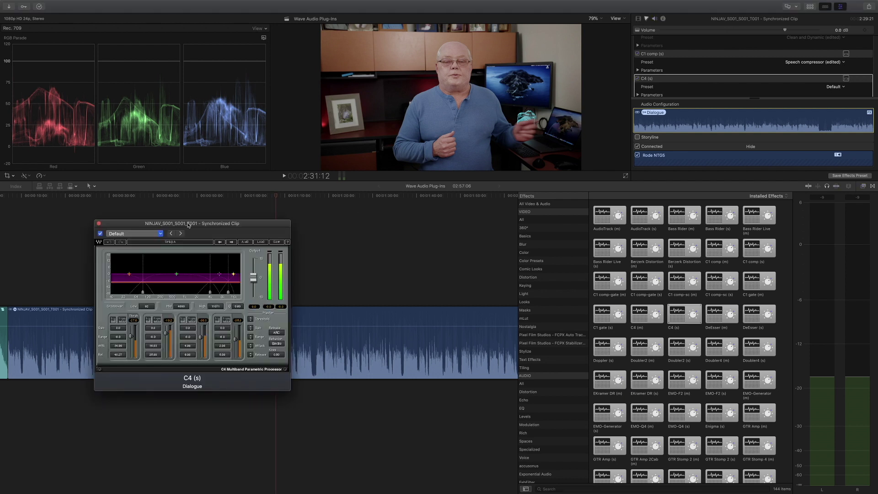
drag(187, 224, 404, 82)
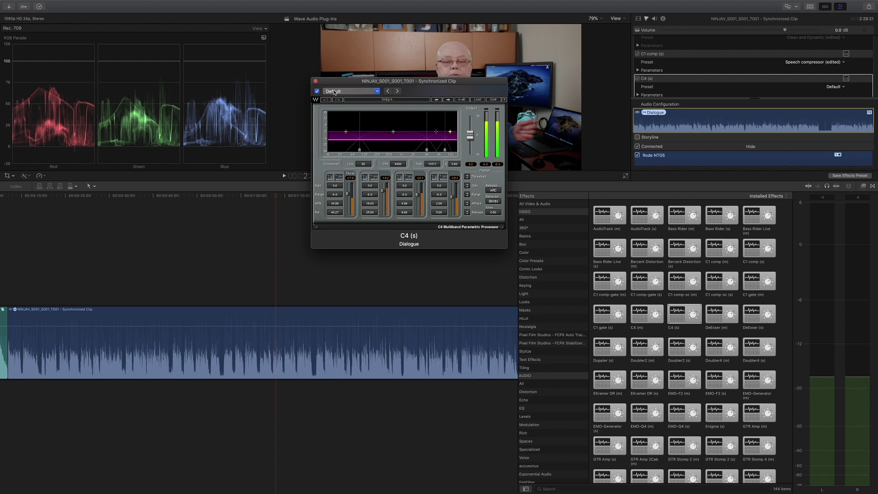
- Disable C4, play the dialogue clip without it, and load the effect's Voiceover preset
click(317, 92)
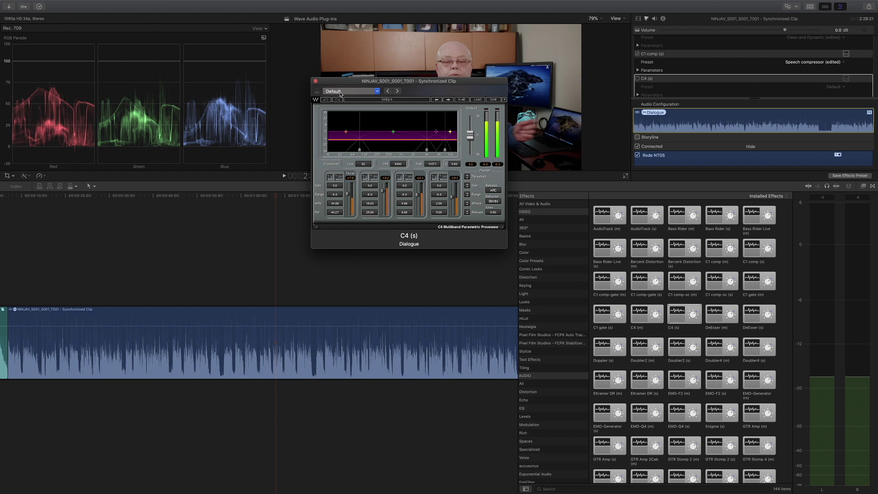
click(340, 93)
click(341, 94)
click(222, 220)
key(space)
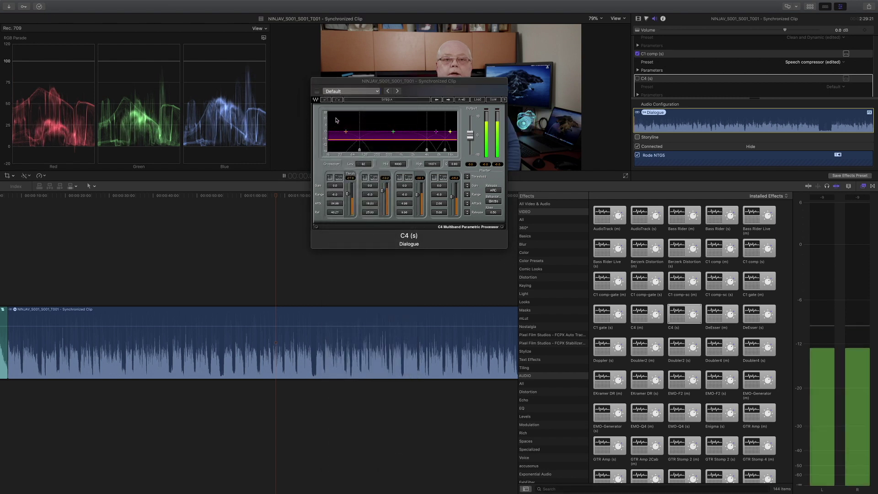
click(346, 95)
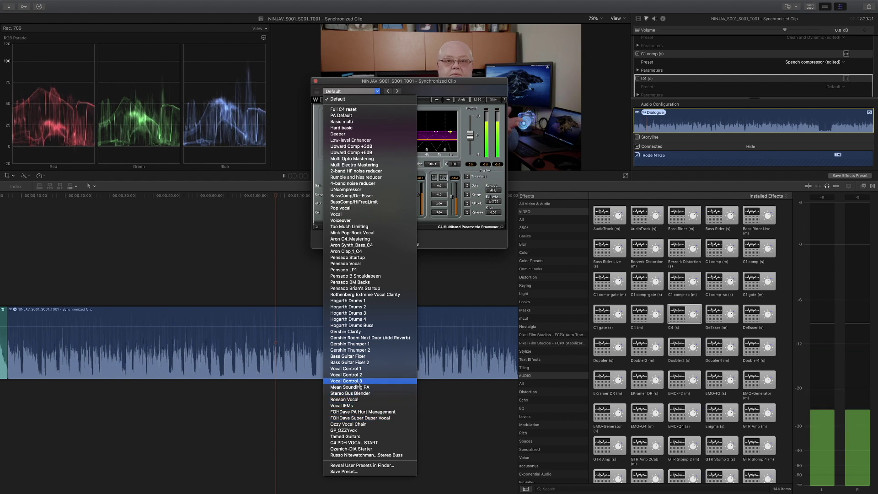
click(351, 221)
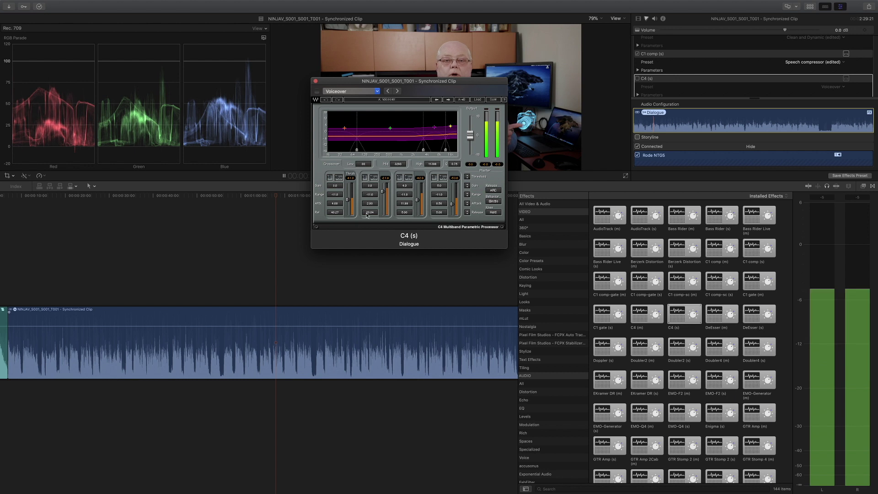
- Enable C4 during playback and compare the Voiceover preset with the effect disabled and re-enabled
click(316, 91)
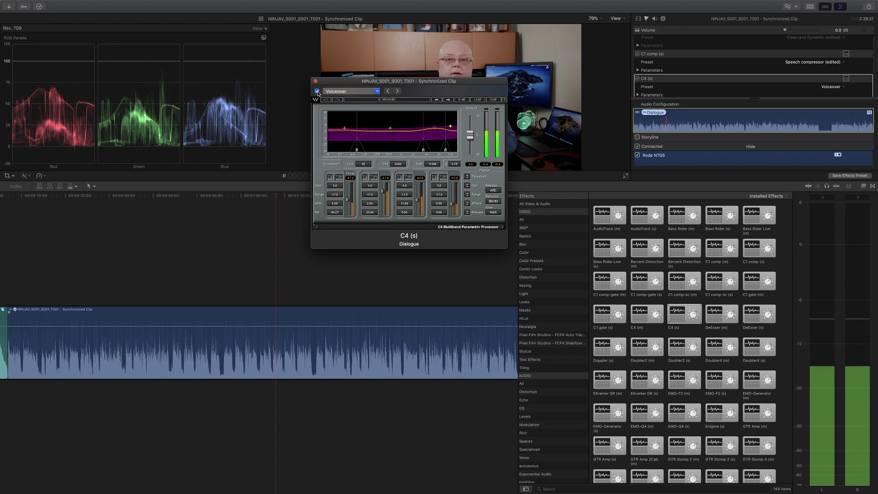
click(317, 91)
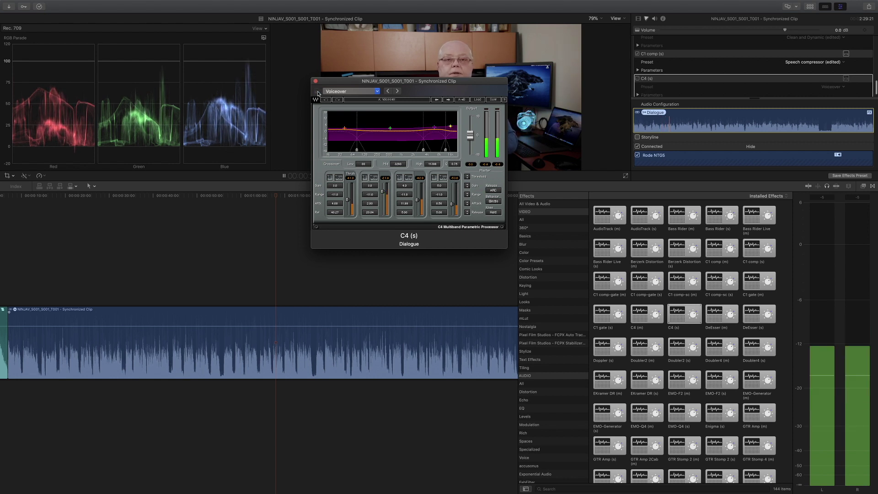
click(317, 91)
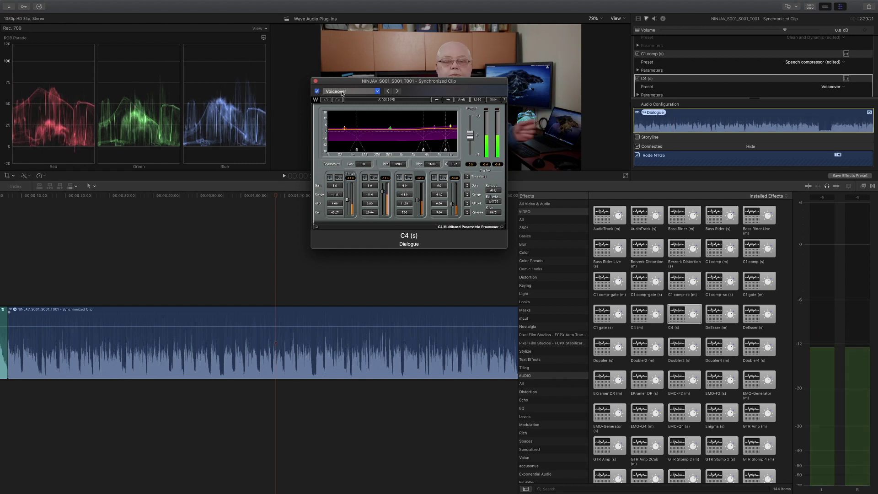
- Load the BassComp/De-Esser preset in C4, compare playback with the effect disabled and re-enabled, and close the editor
click(341, 91)
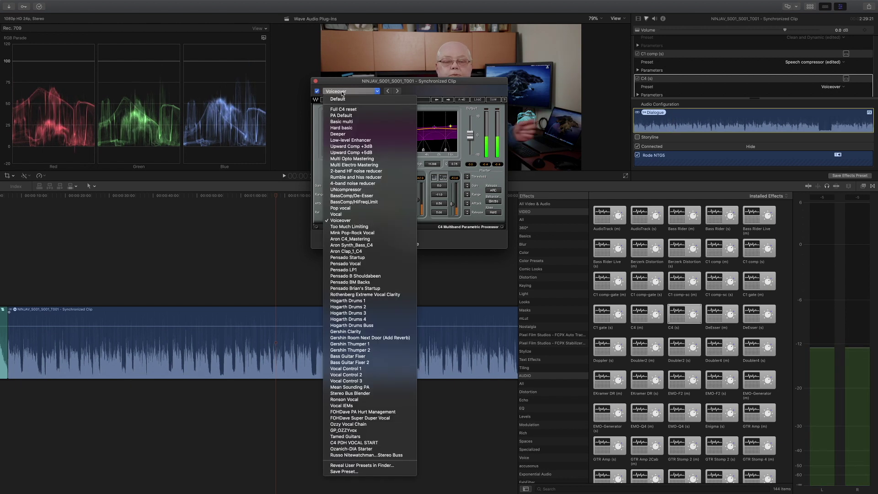
click(373, 200)
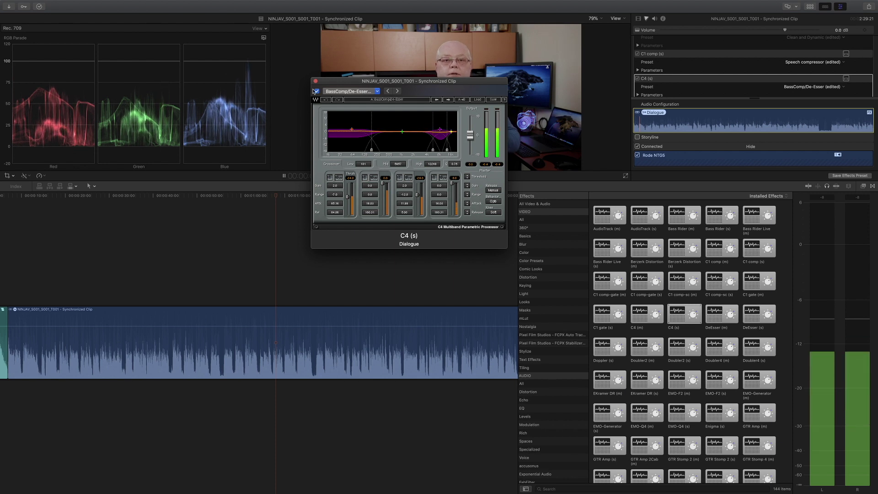
click(317, 92)
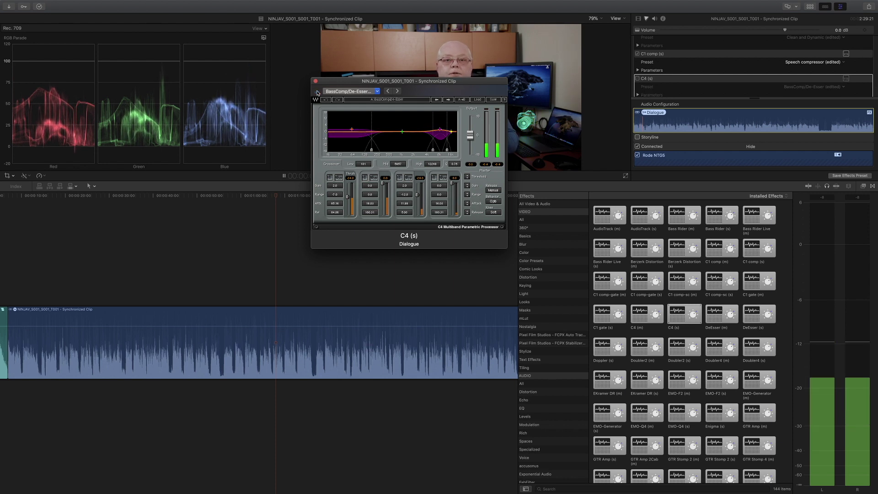
click(317, 92)
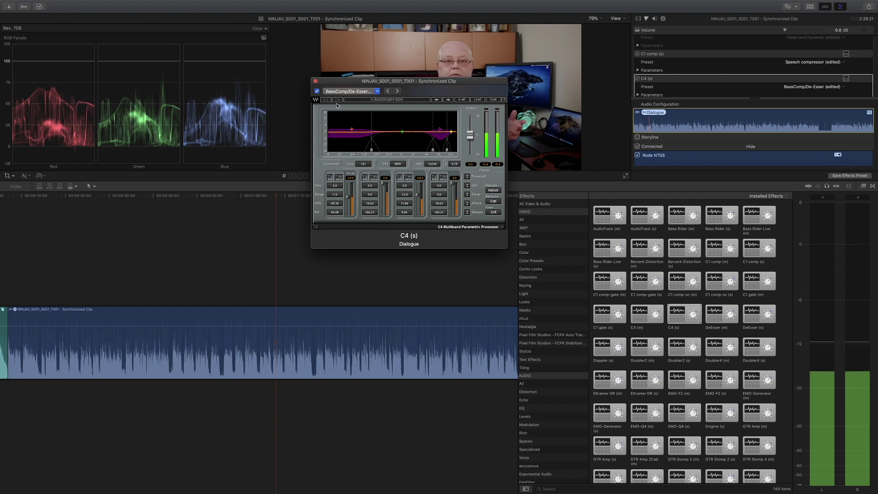
key(space)
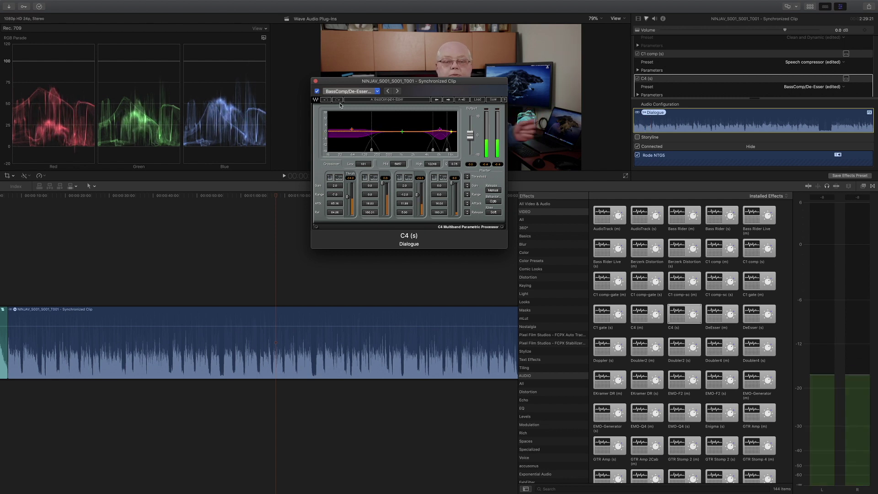
click(317, 82)
- Add the H-Comp (s) effect to the dialogue clip and open its advanced editor
scroll(647, 318, down, 5)
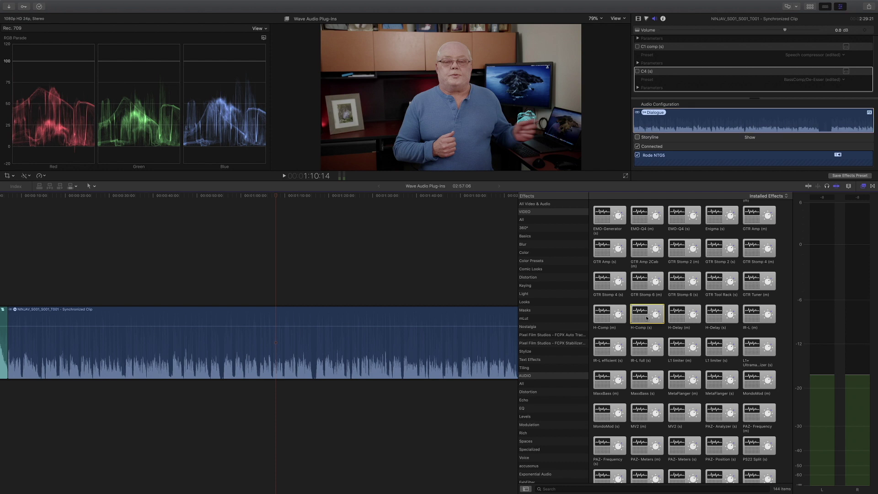
drag(643, 318, 343, 348)
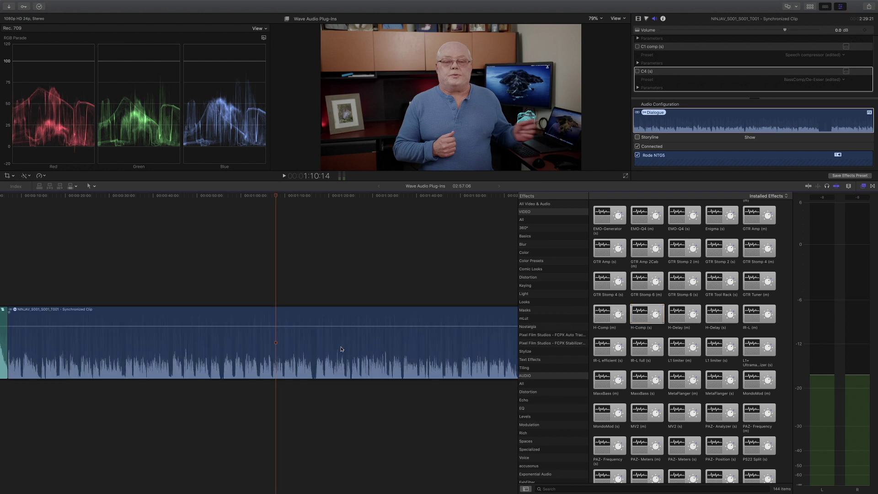
scroll(831, 83, down, 2)
click(846, 71)
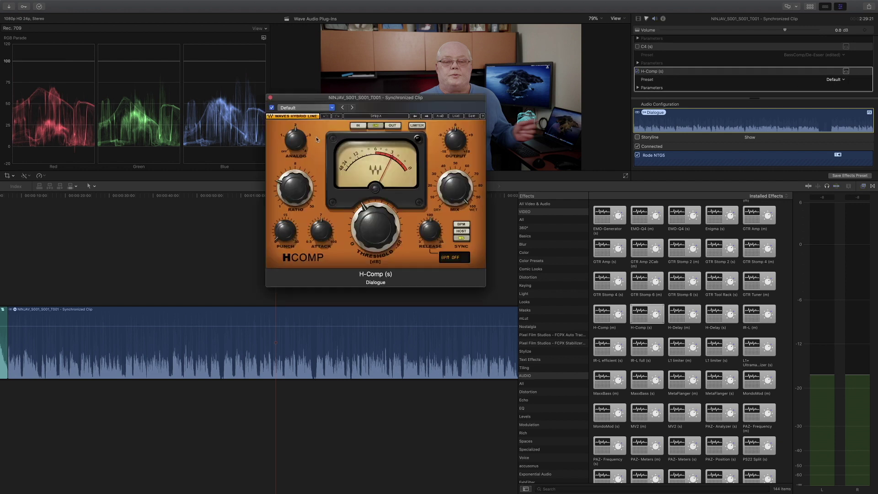
- Load the Tight Vocal preset in H-Comp with an adjusted output level and compare playback with the effect disabled and re-enabled
click(310, 109)
click(301, 194)
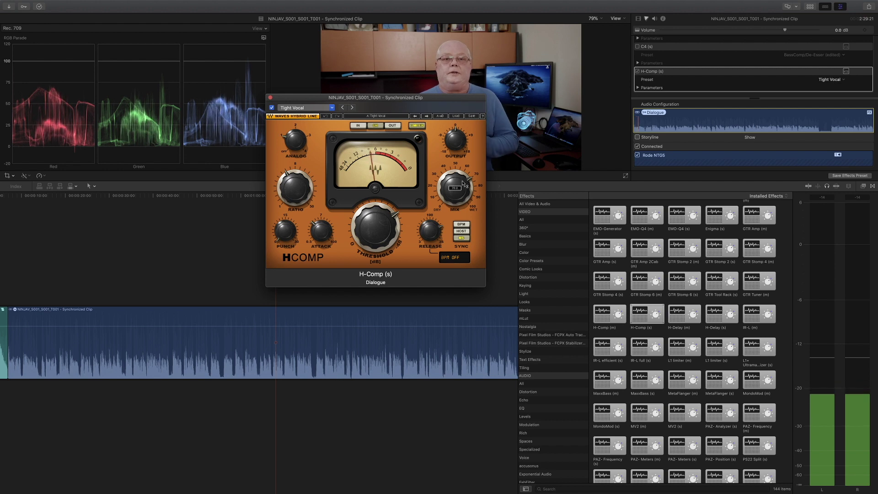
drag(455, 140, 455, 136)
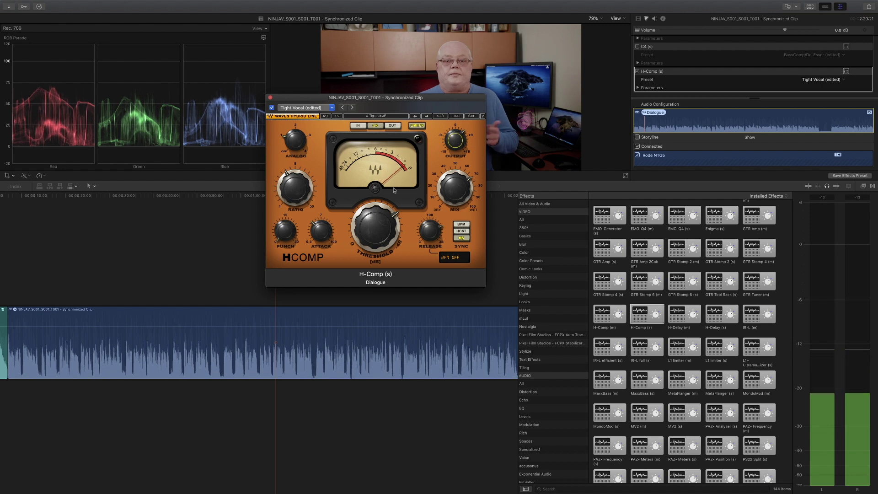
click(272, 108)
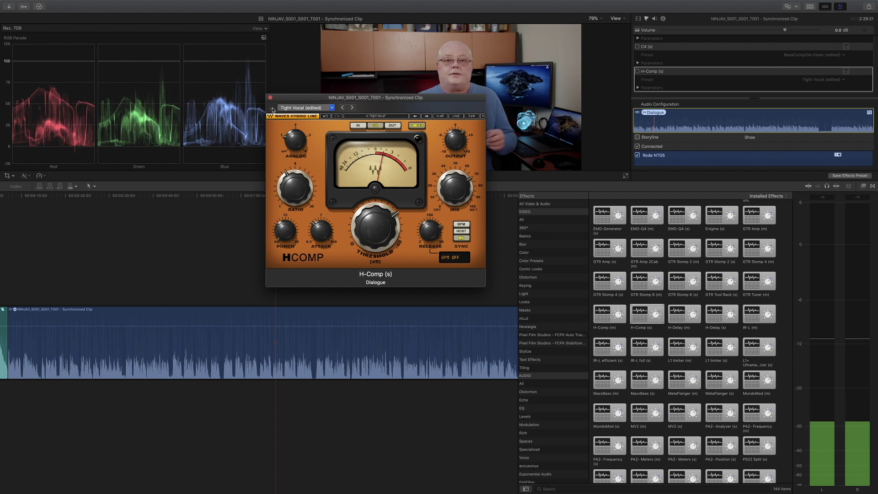
click(271, 108)
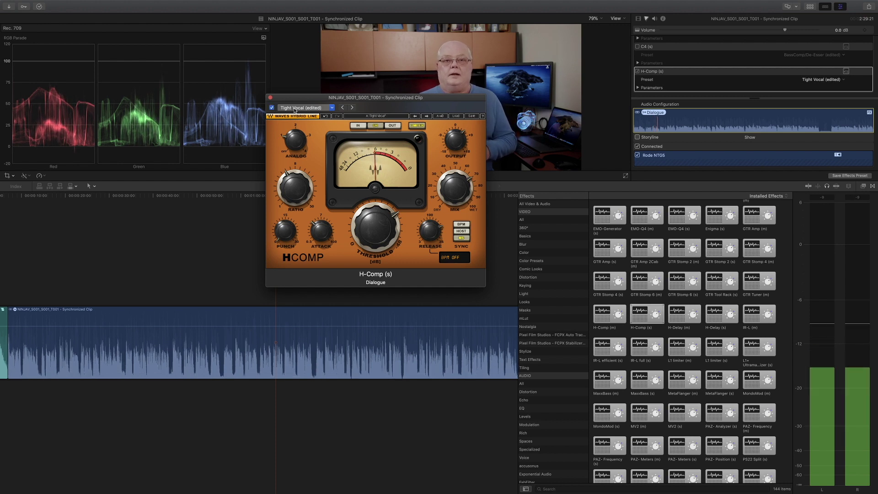
- Load the Mastering preset in H-Comp and adjust its output level during playback
click(294, 109)
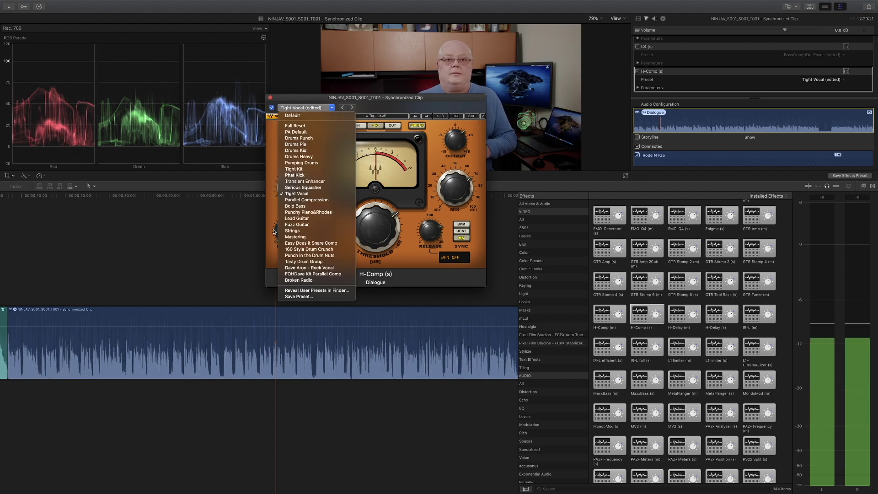
click(309, 238)
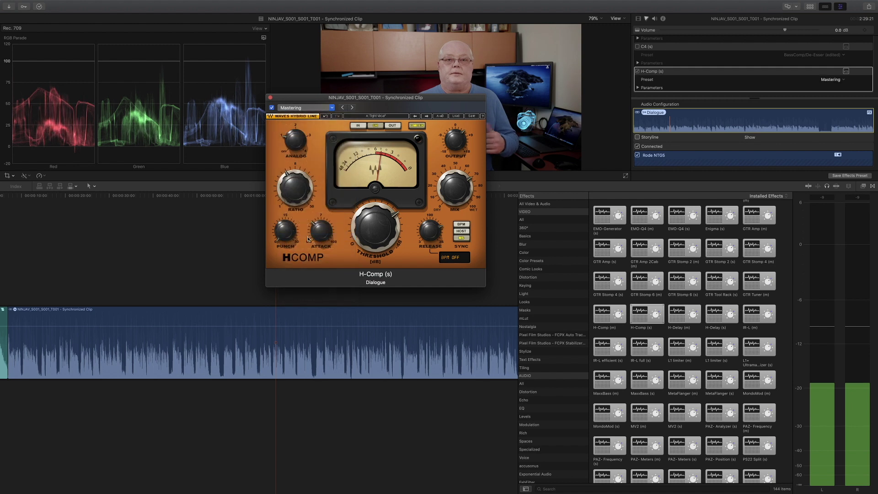
drag(443, 129, 401, 152)
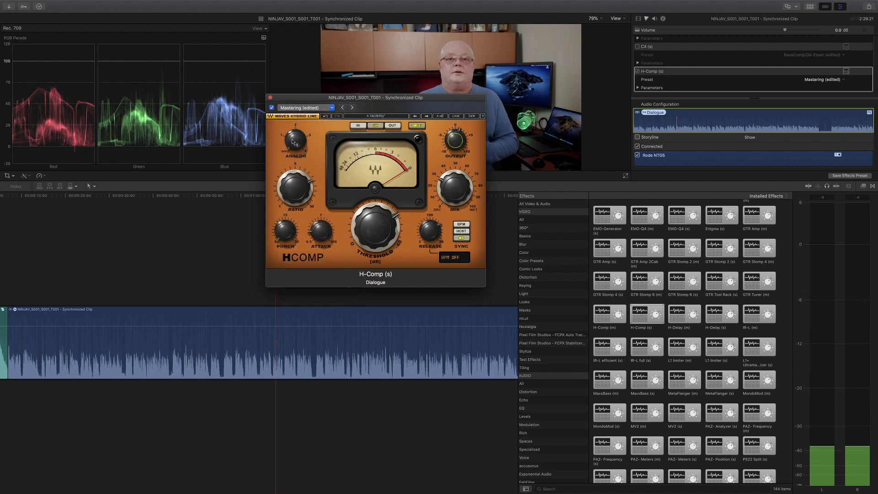
- Compare playback with H-Comp disabled and re-enabled, stop playback, and close the editor
click(272, 108)
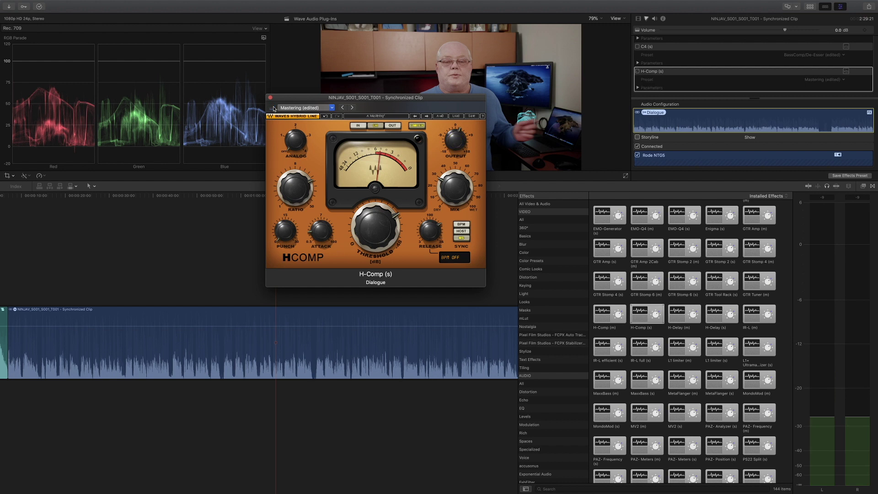
click(272, 108)
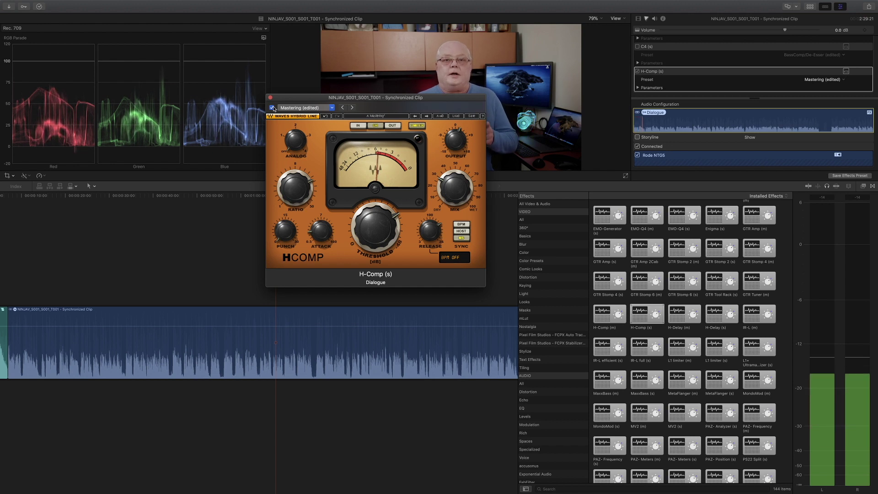
key(space)
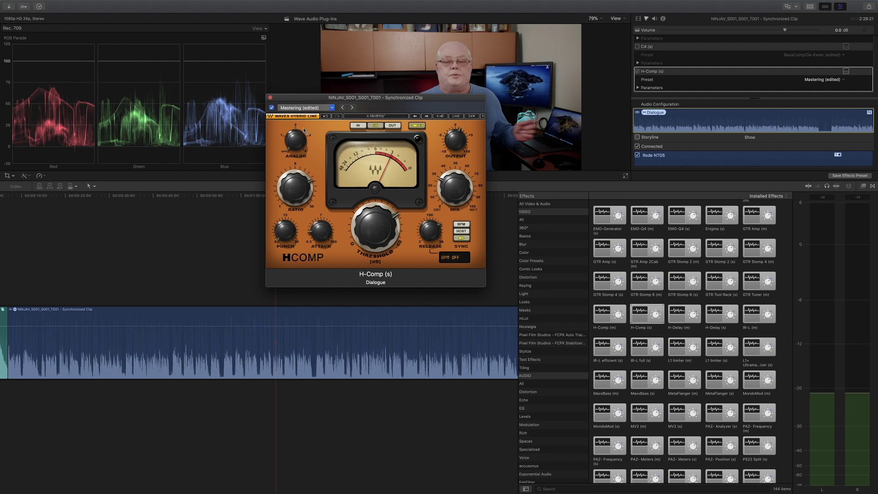
click(270, 98)
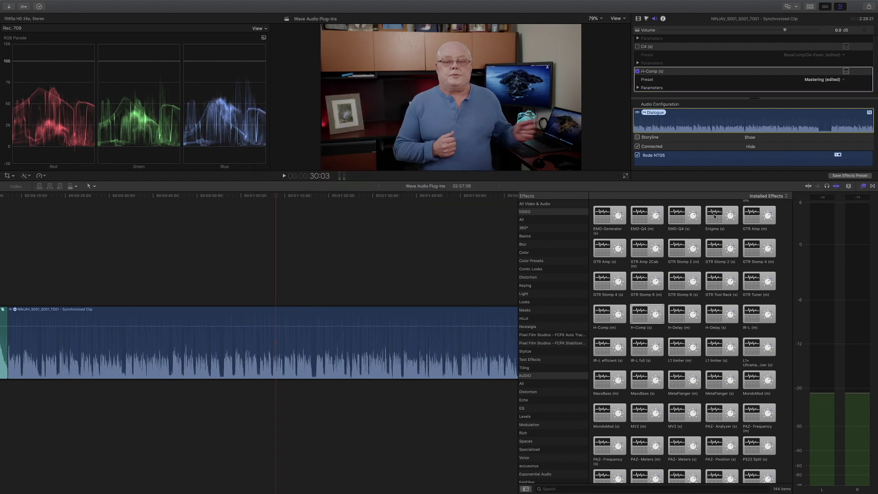
- Disable H-Comp and add the MV2 (s) effect to the dialogue clip
click(638, 72)
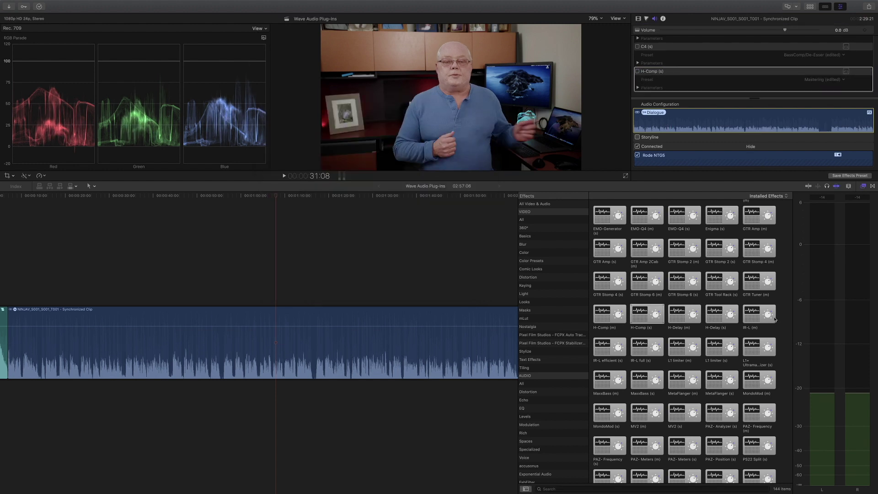
scroll(741, 307, down, 3)
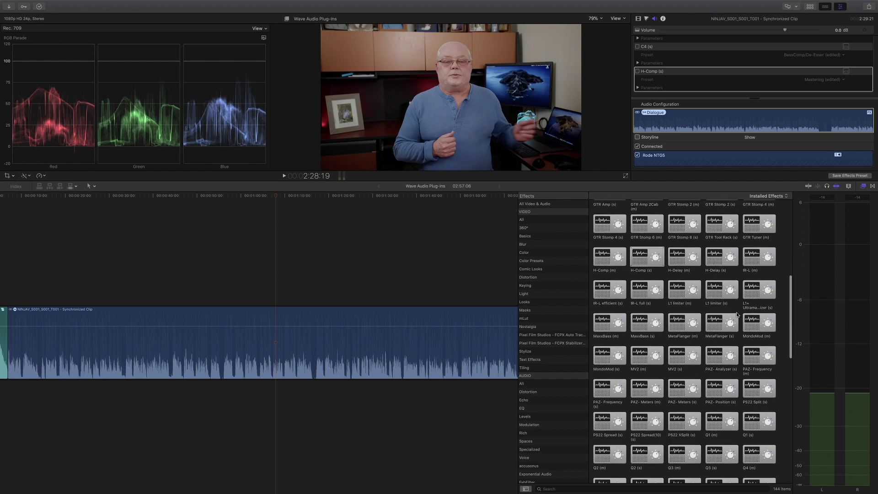
drag(685, 355, 447, 358)
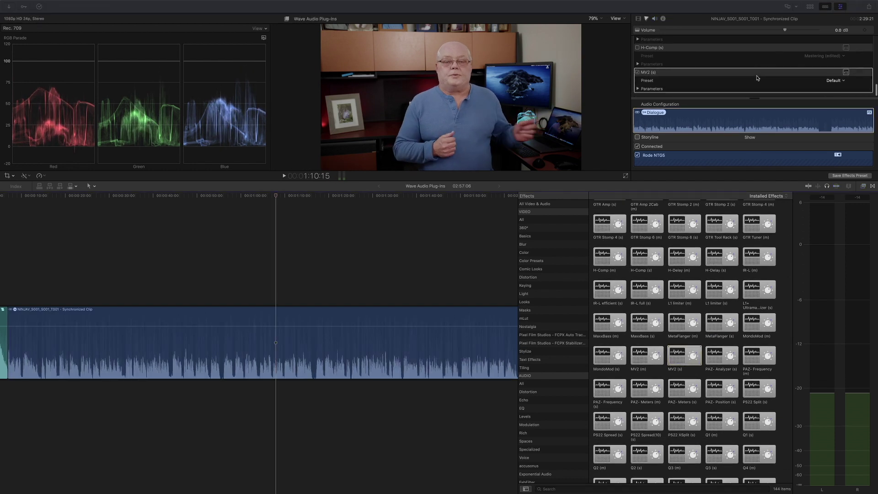
- Open the MV2 editor, load the Loud preset, and play the dialogue clip
click(846, 72)
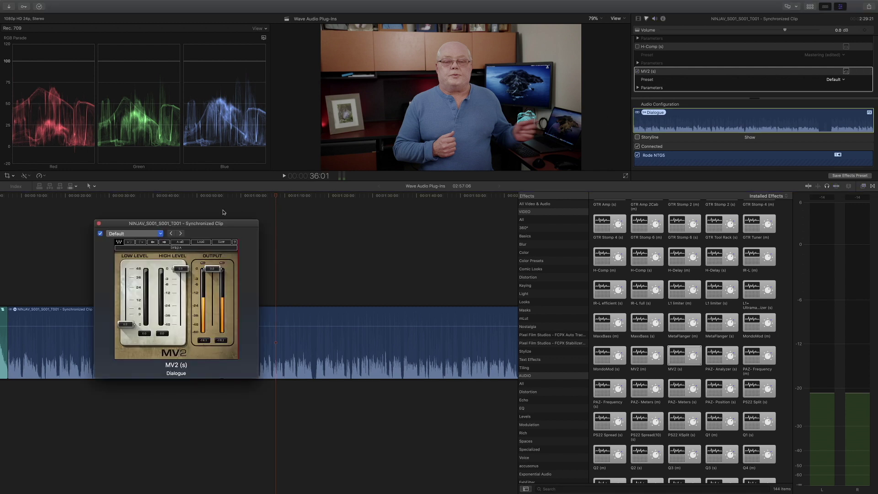
drag(187, 228, 396, 97)
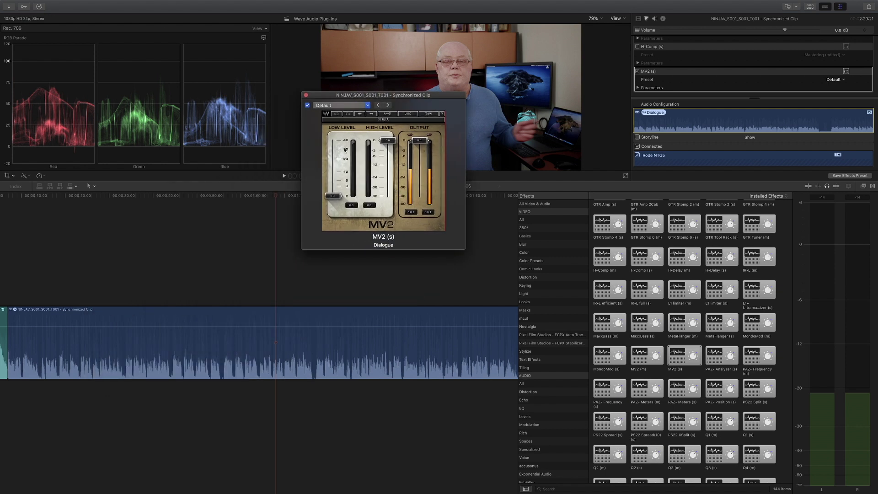
click(334, 109)
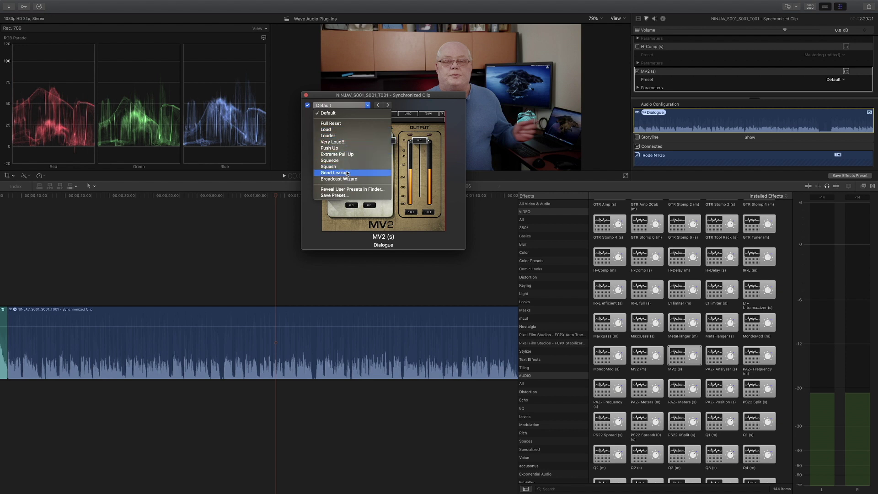
click(344, 130)
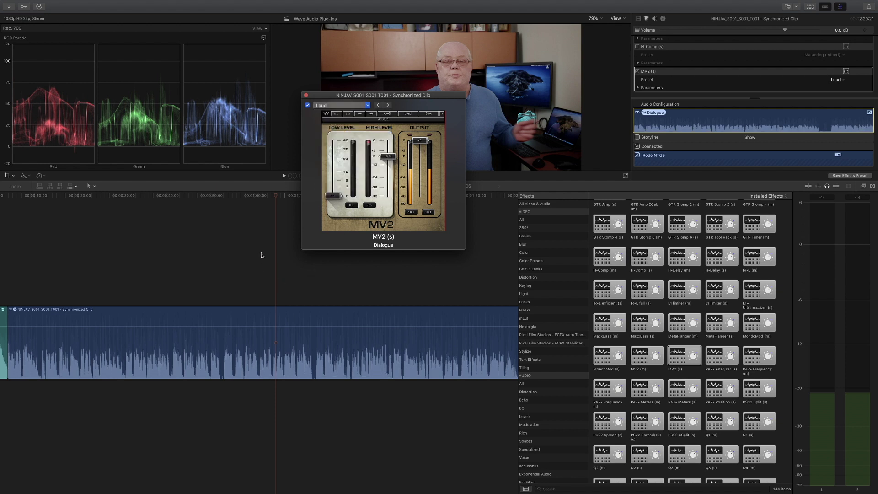
key(space)
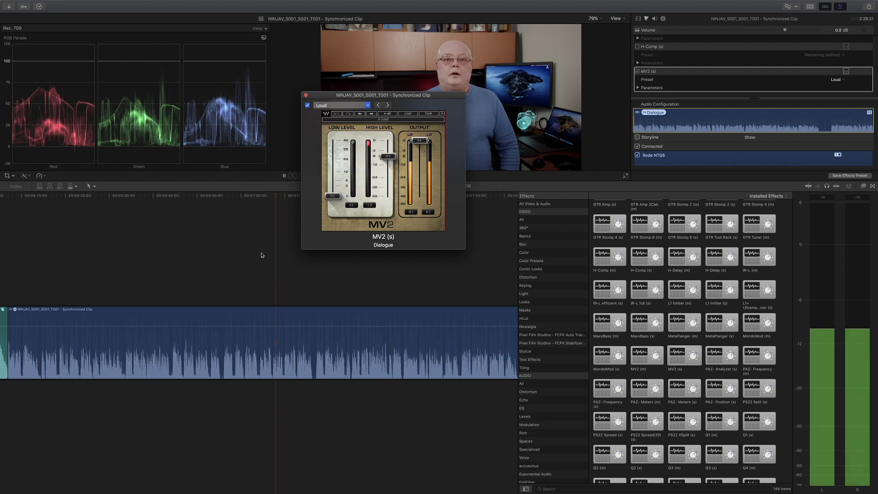
- Load the Louder preset in MV2, raise the Low Level slider, and slightly lower the High Level slider during playback
click(368, 108)
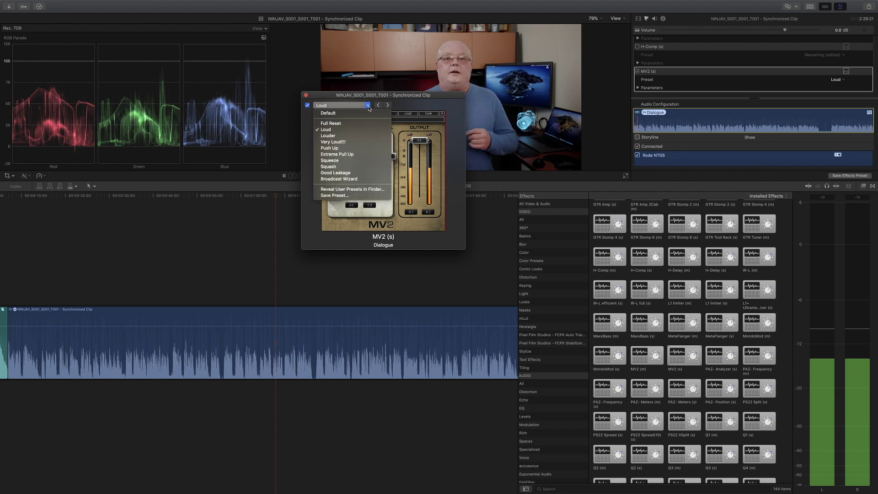
click(343, 136)
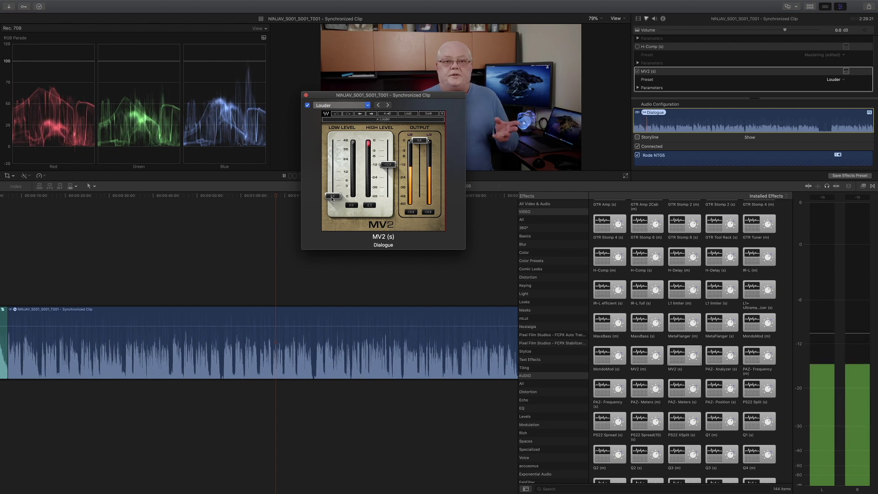
drag(333, 196, 333, 174)
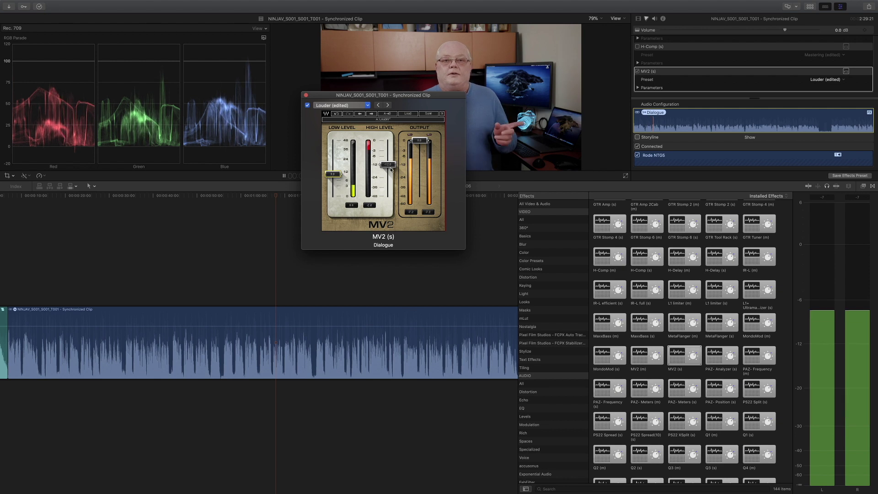
drag(392, 165, 392, 166)
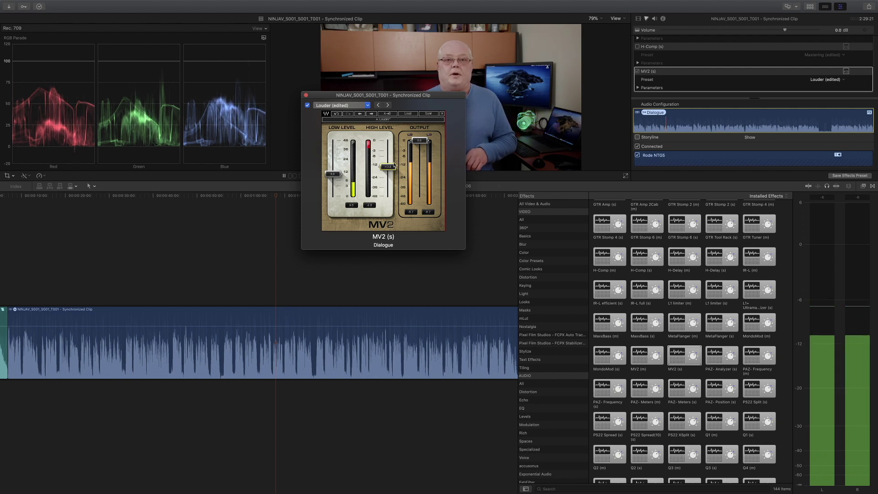
- Compare playback with MV2 disabled and re-enabled, and stop playback
click(308, 106)
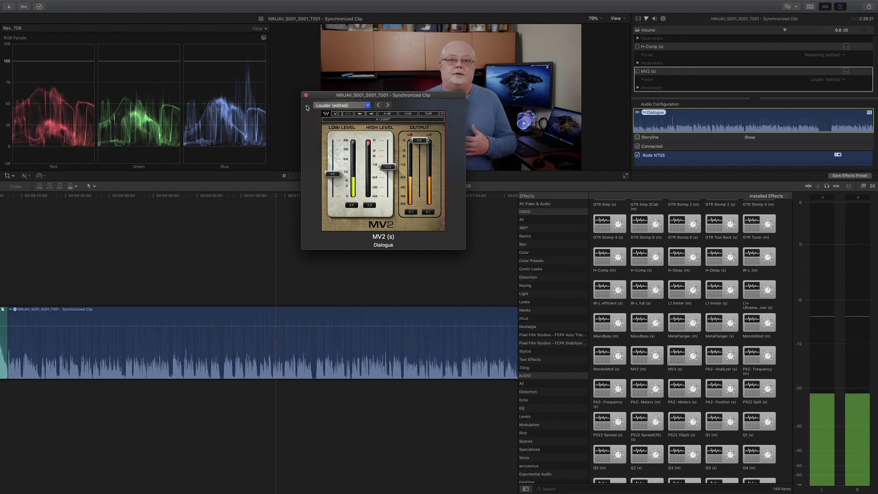
click(308, 106)
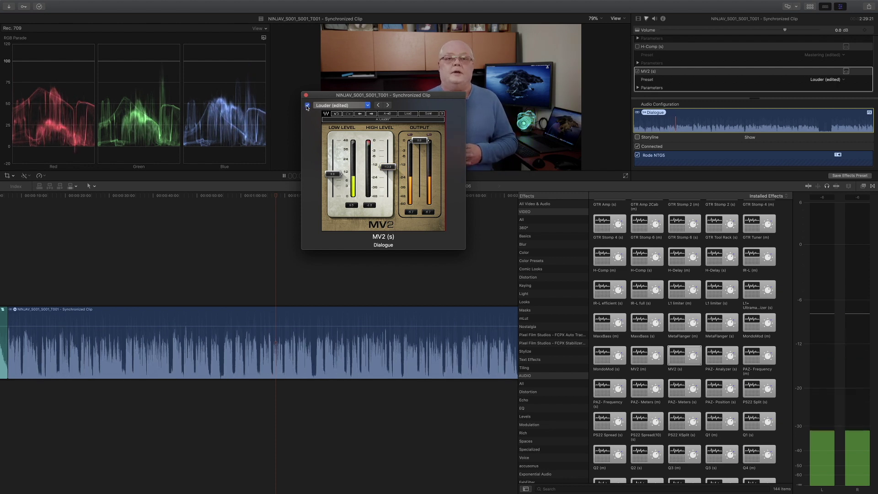
key(space)
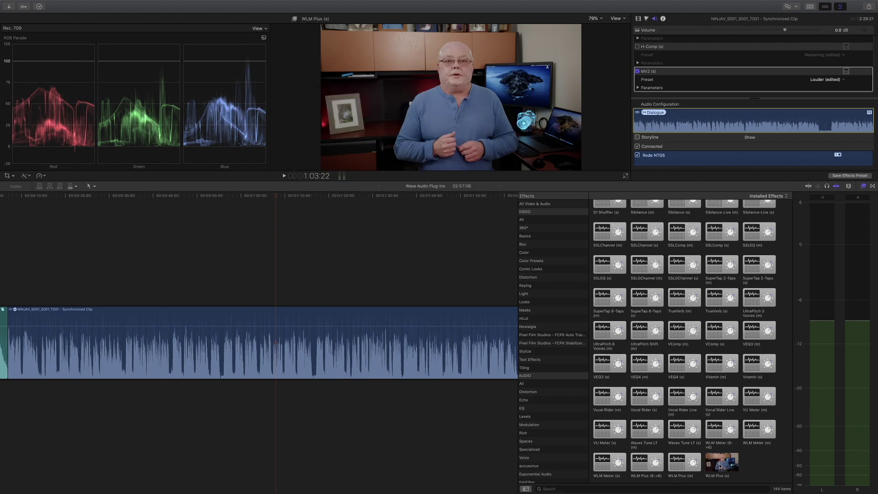
- Add the WLM Plus (s) effect to the dialogue clip and open its editor
drag(720, 465, 392, 353)
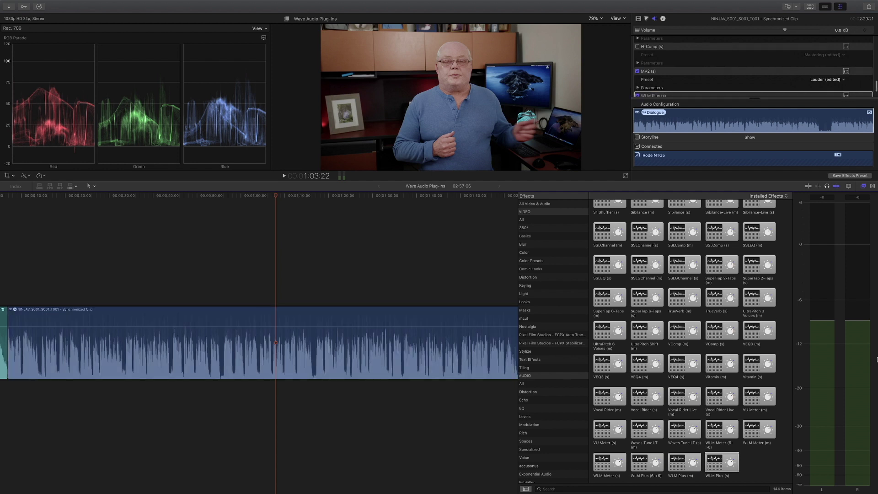
drag(454, 325, 457, 328)
click(846, 95)
drag(584, 59, 531, 61)
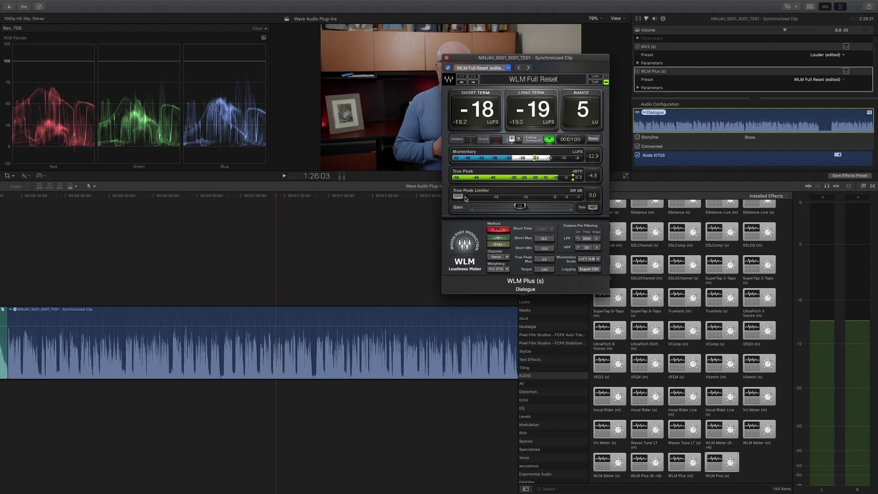
- Load the EBU R-128 LUFS 18 preset in WLM Plus and turn on the True Peak Limiter
click(493, 70)
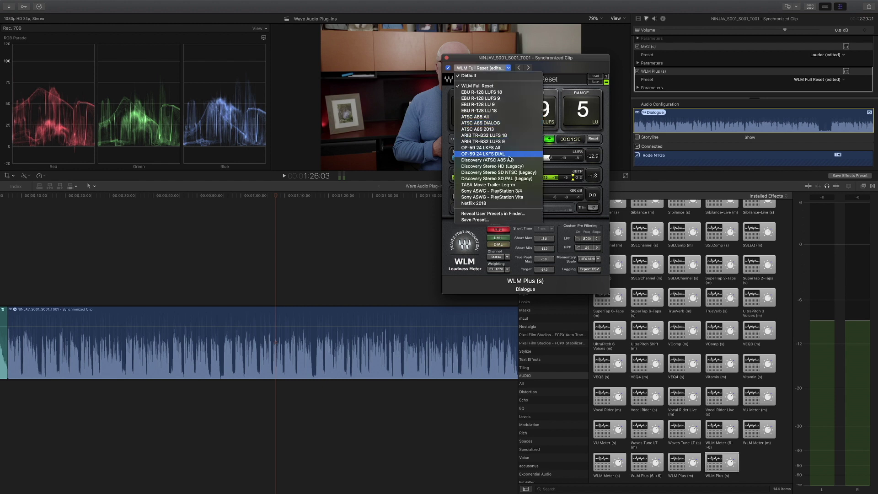
click(490, 92)
click(457, 197)
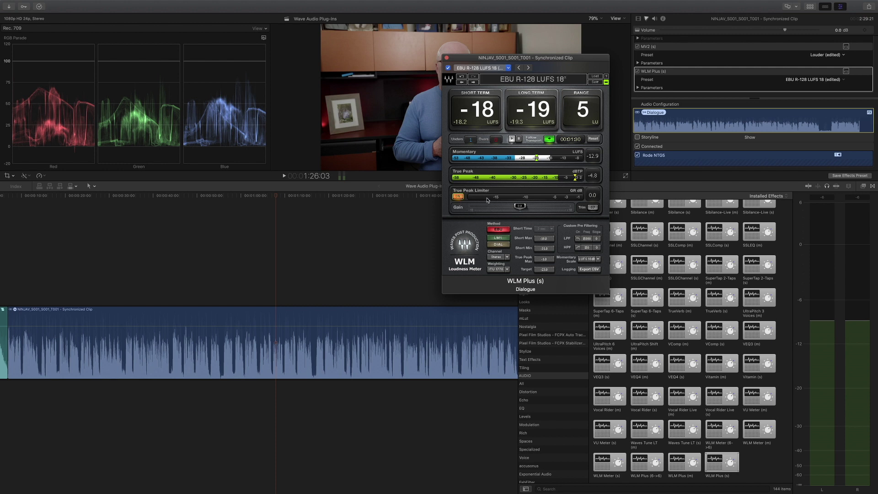
- Measure the clip's loudness from a reset meter during playback and raise the WLM Plus gain slightly
click(594, 140)
key(space)
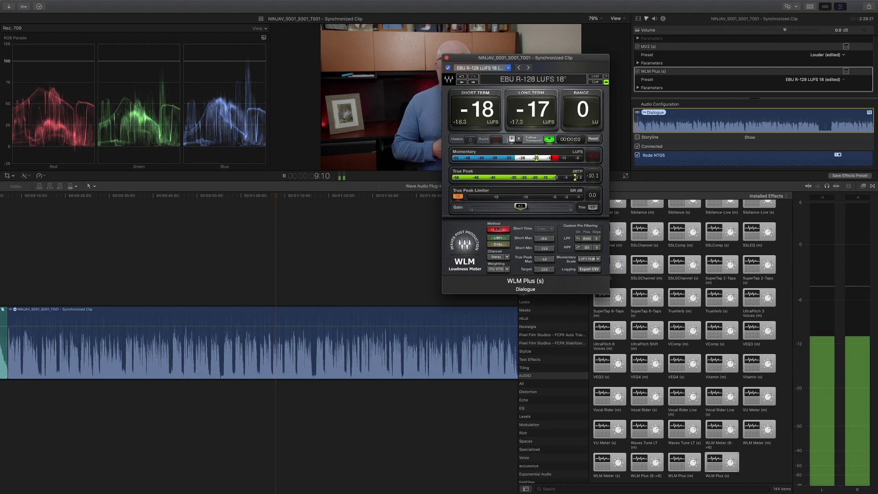
drag(534, 210, 520, 207)
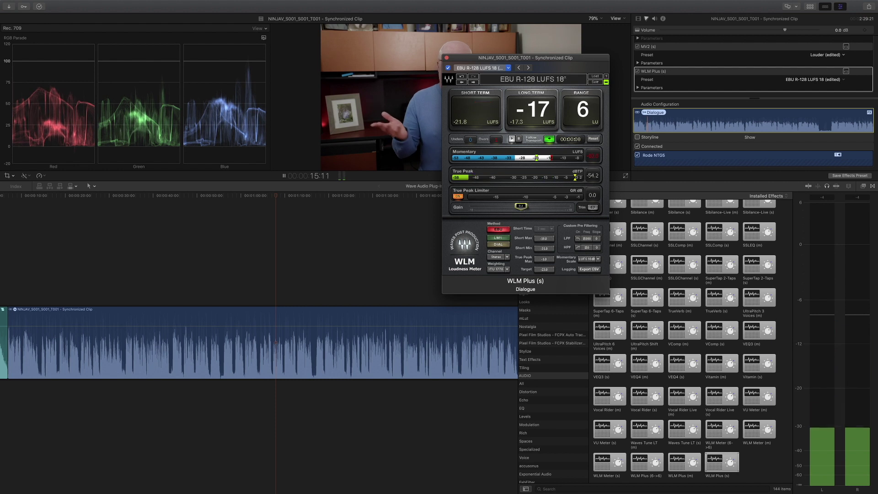
drag(520, 207, 525, 206)
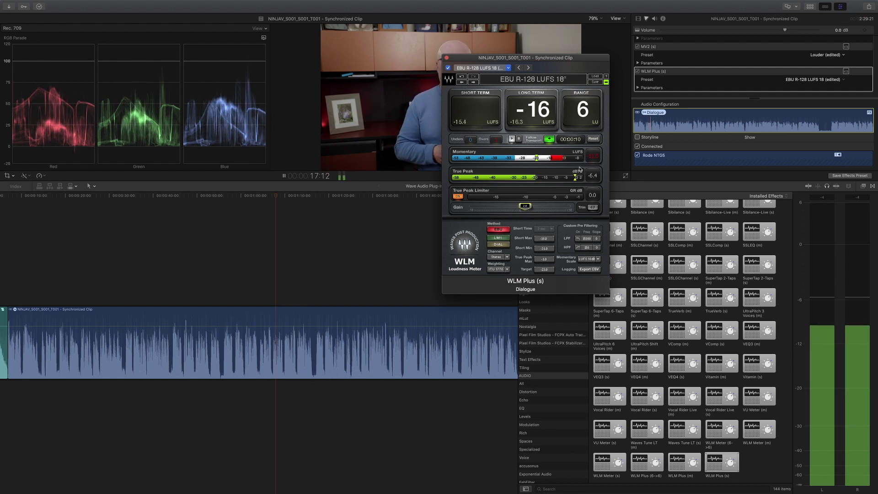
click(595, 139)
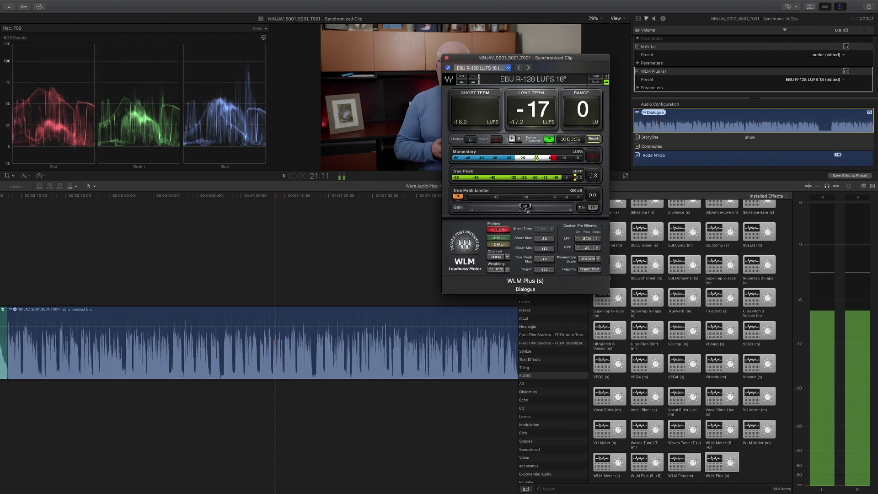
- Raise the WLM Plus gain further, restart the loudness measurement, and stop playback
drag(525, 206, 534, 206)
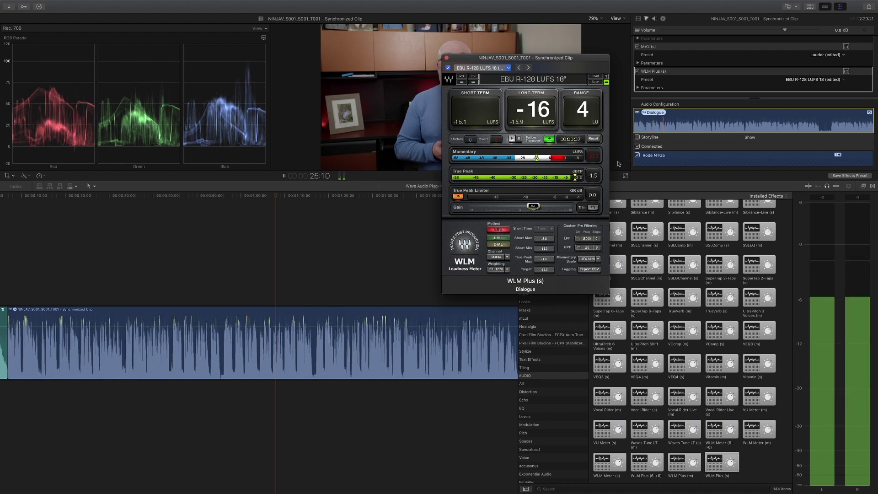
click(593, 138)
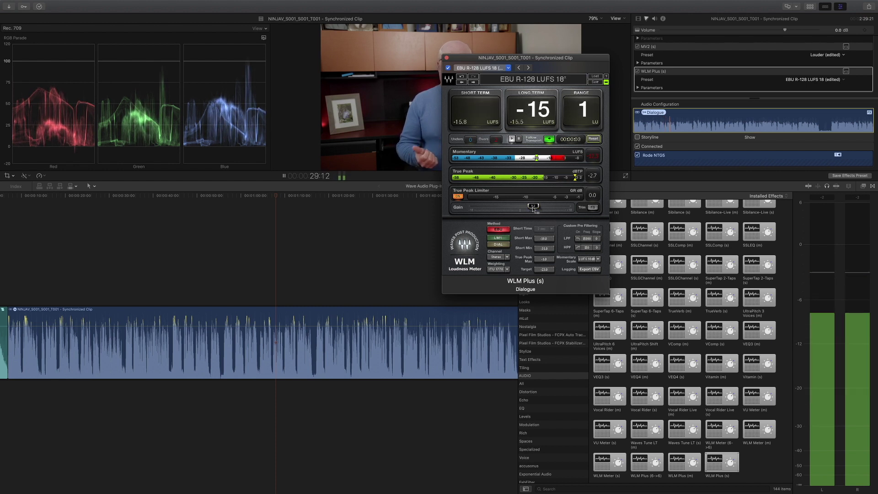
key(space)
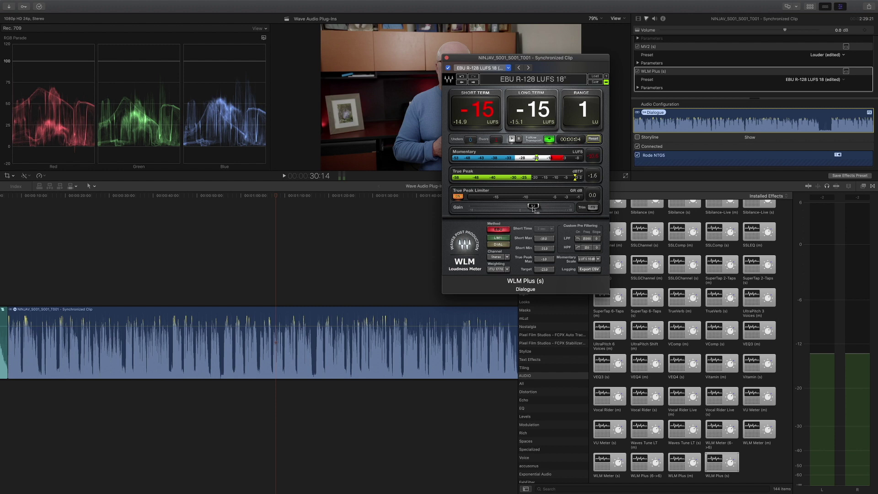